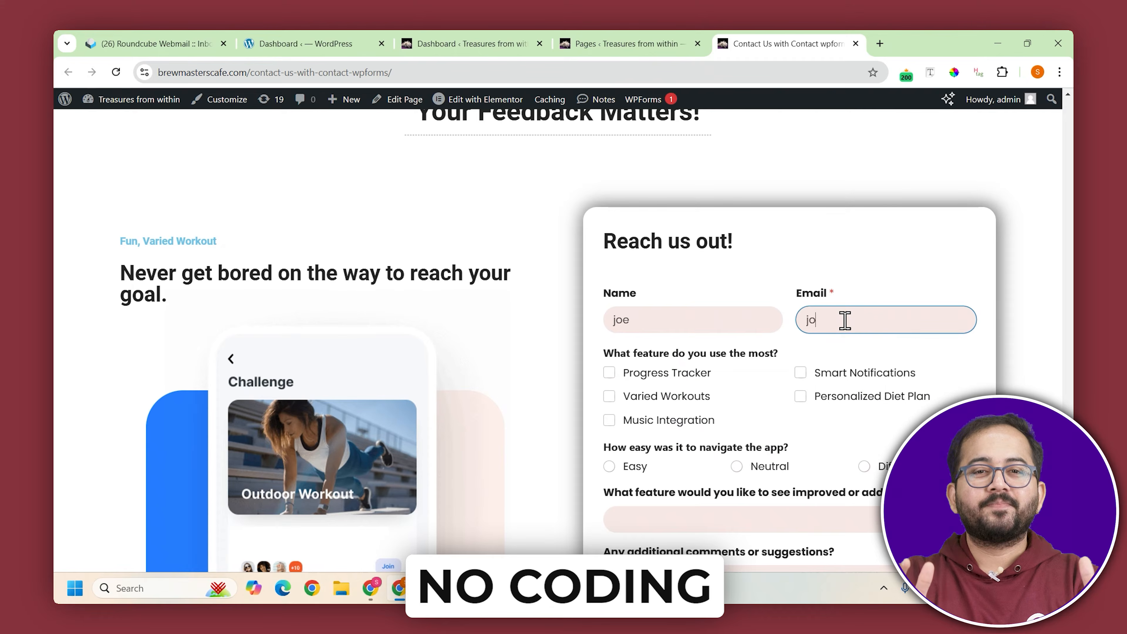
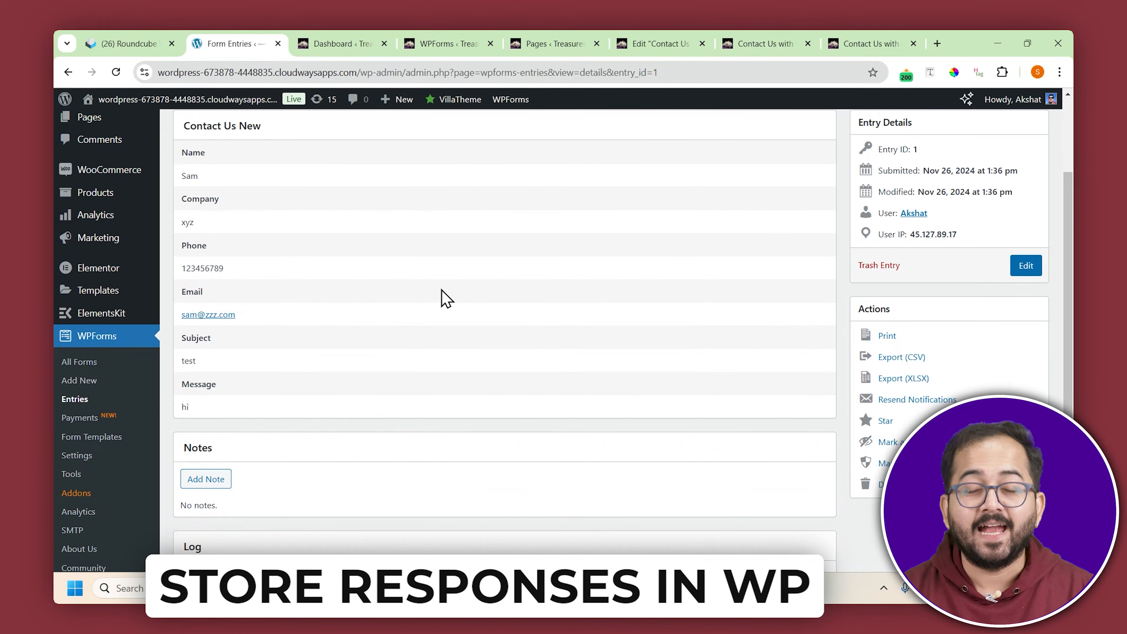
# Review the stored Contact Us New entry in WPForms, and read through the New Feedback Form Entry notification email in Gmail
pyautogui.scroll(3, 443, 297)
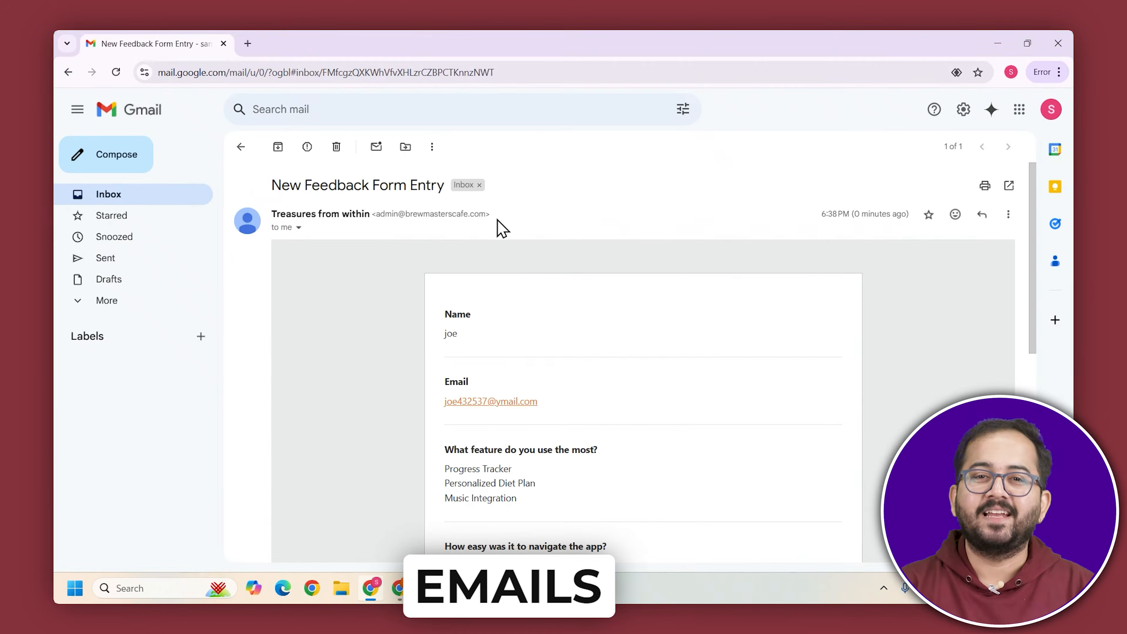
pyautogui.scroll(-5, 590, 328)
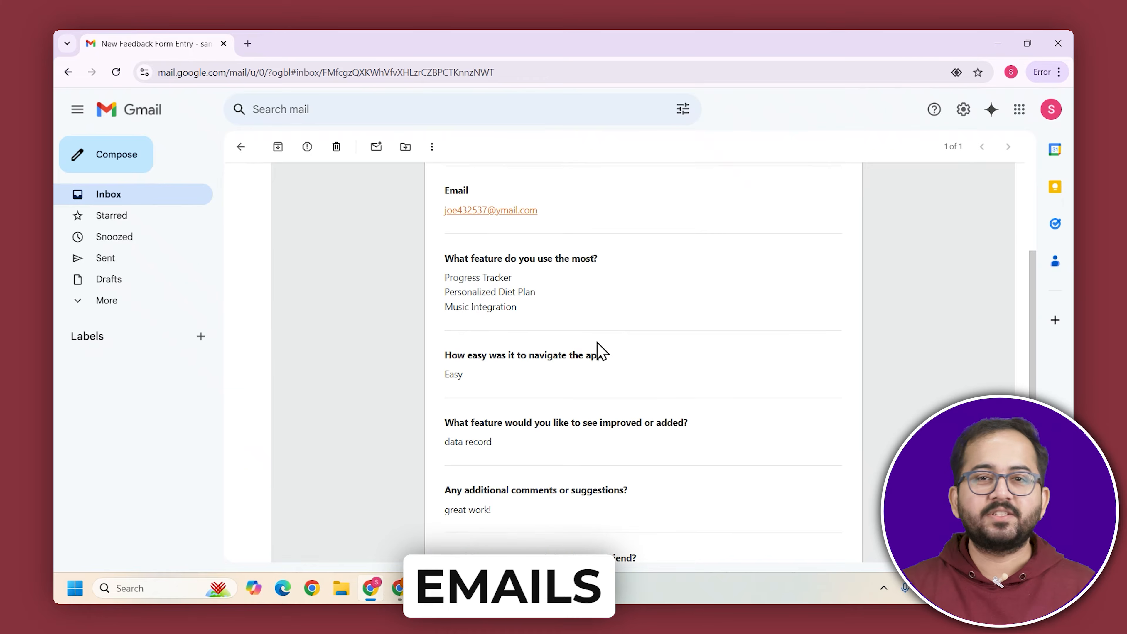
pyautogui.scroll(-2, 553, 391)
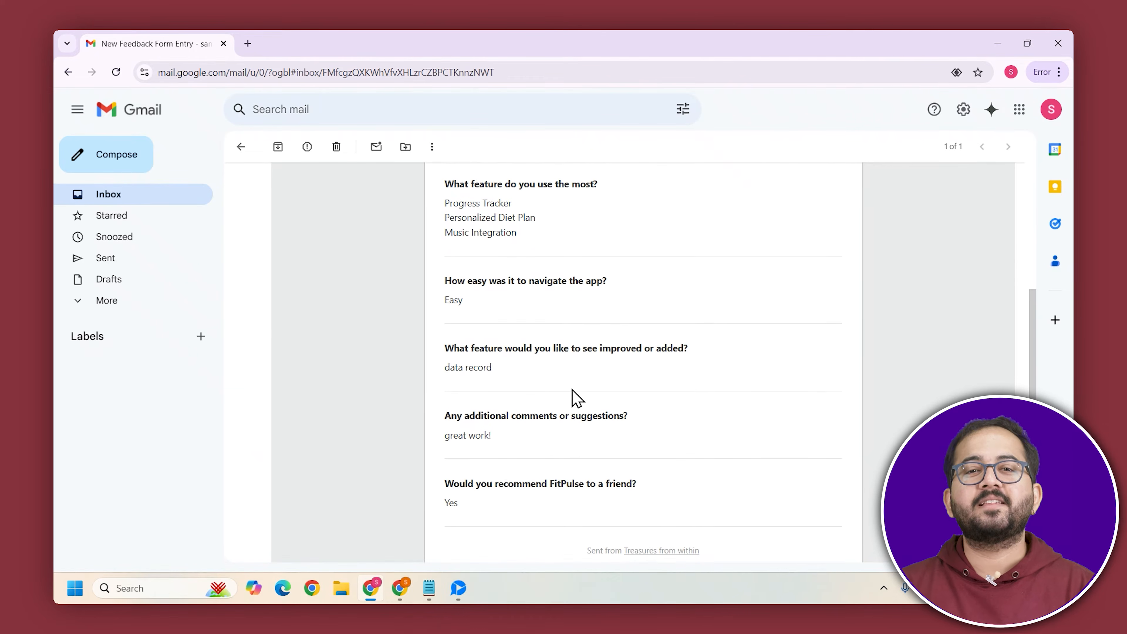
pyautogui.scroll(-3, 575, 398)
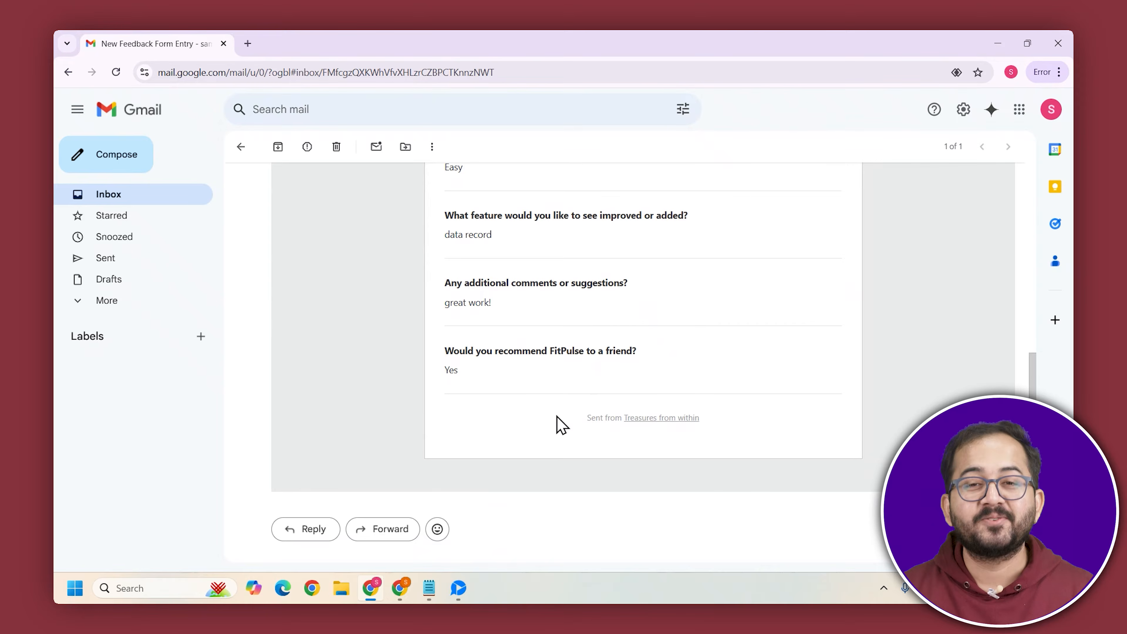
pyautogui.scroll(4, 558, 422)
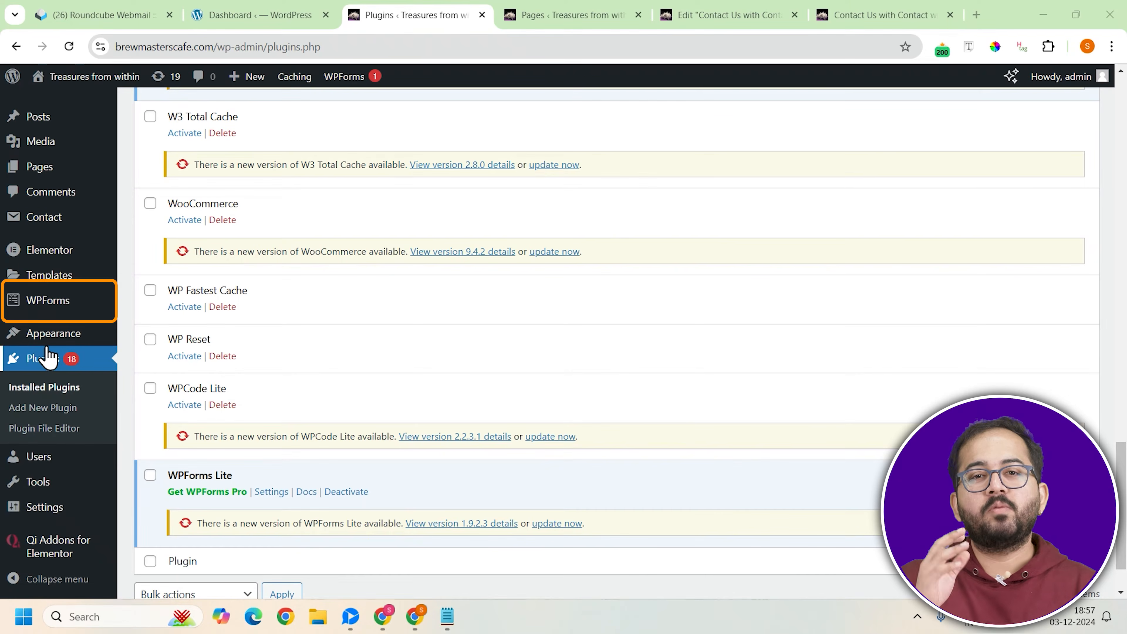
# Open the WPForms forms overview in the WordPress dashboard and start a new form
pyautogui.moveTo(48, 307)
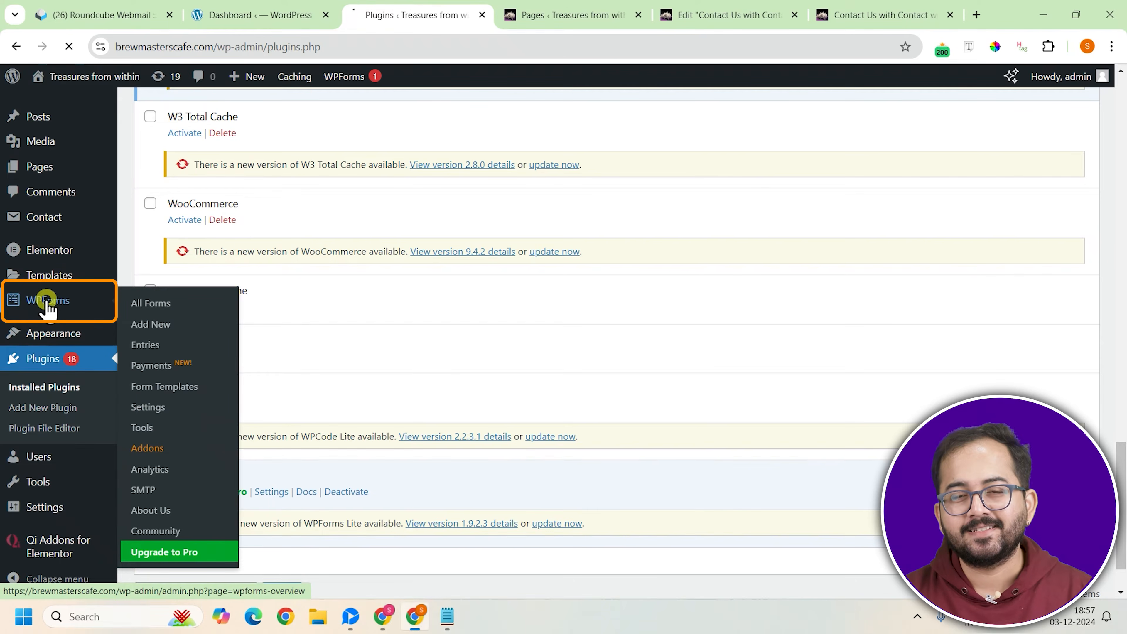
pyautogui.click(48, 307)
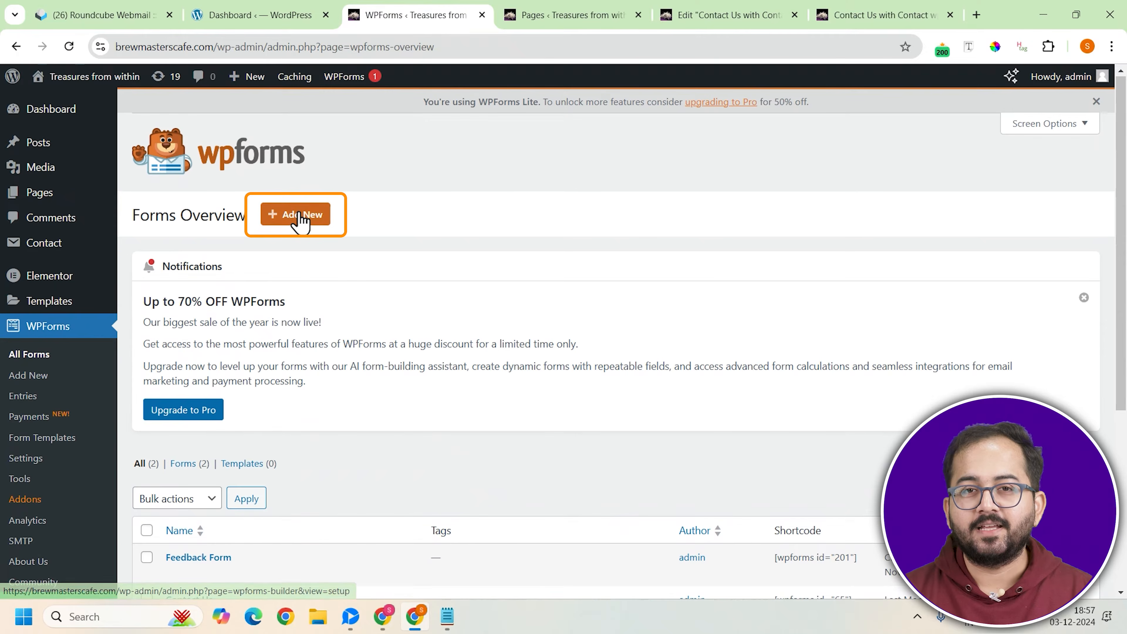
pyautogui.click(296, 215)
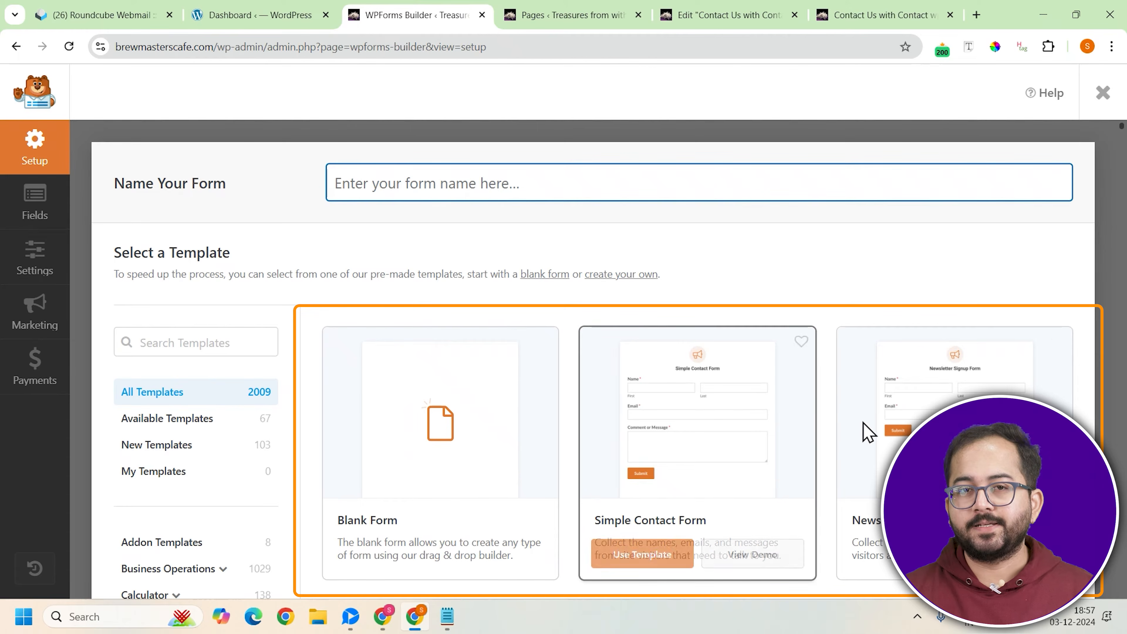
# Name the new form "Feedback Form 2" and create it from the Blank Form template
pyautogui.scroll(-6, 905, 422)
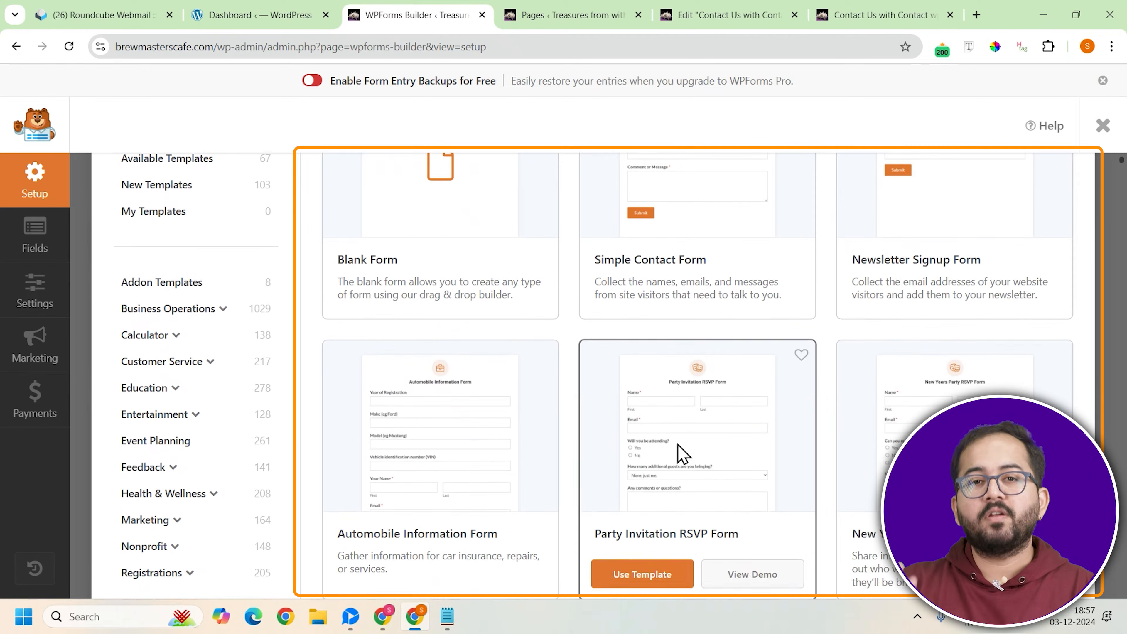
pyautogui.scroll(-3, 679, 453)
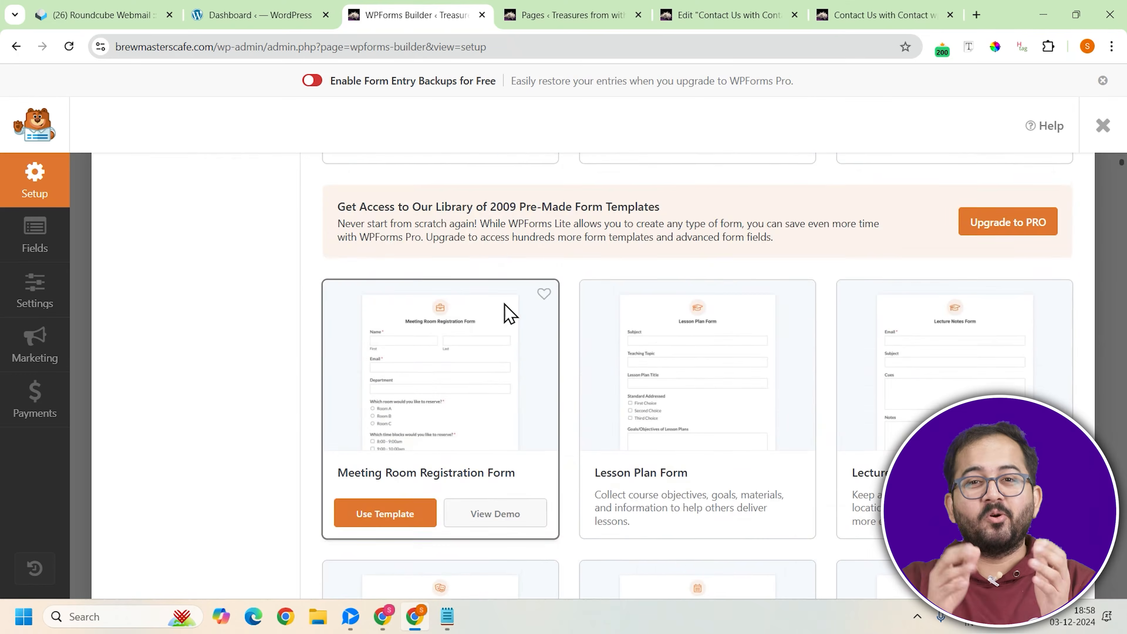
pyautogui.scroll(8, 630, 351)
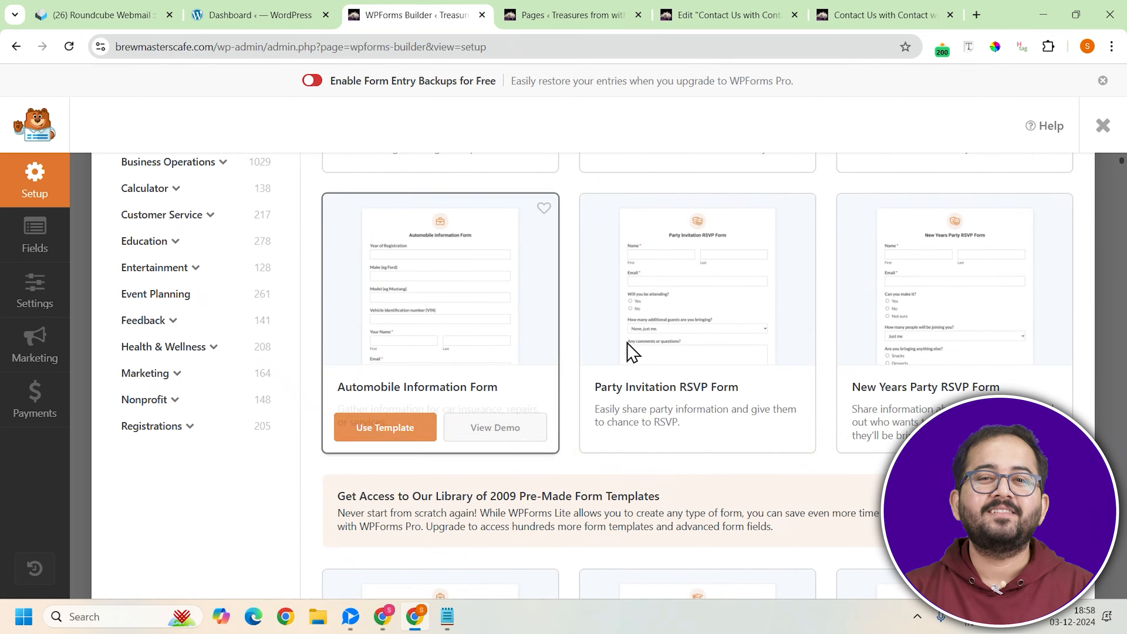
pyautogui.scroll(8, 654, 352)
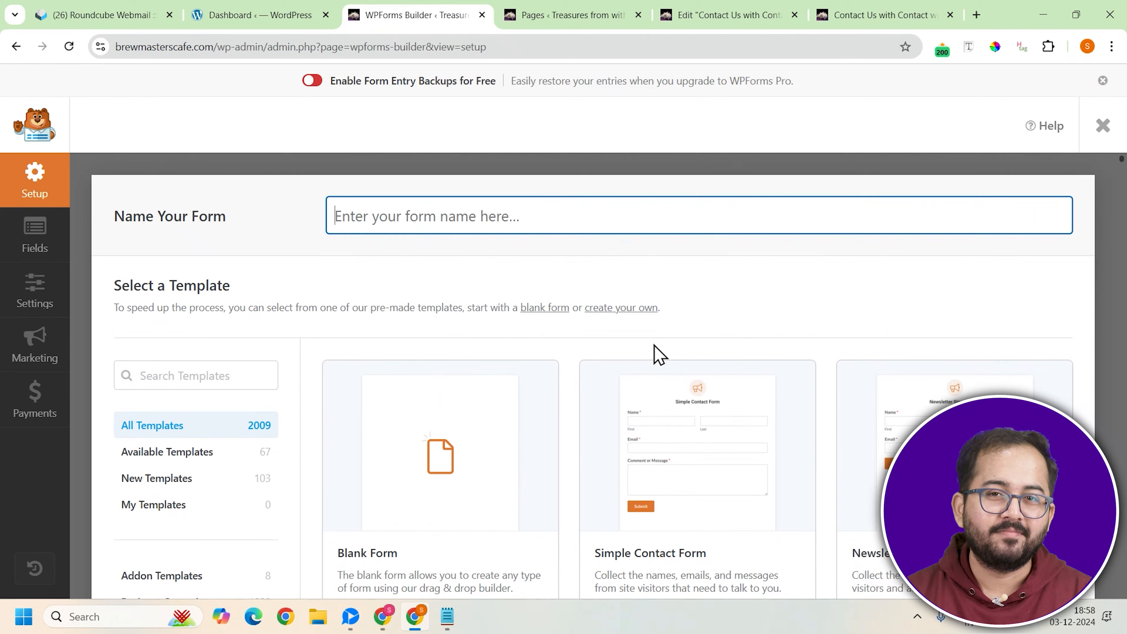
pyautogui.write('Feedback Form 2')
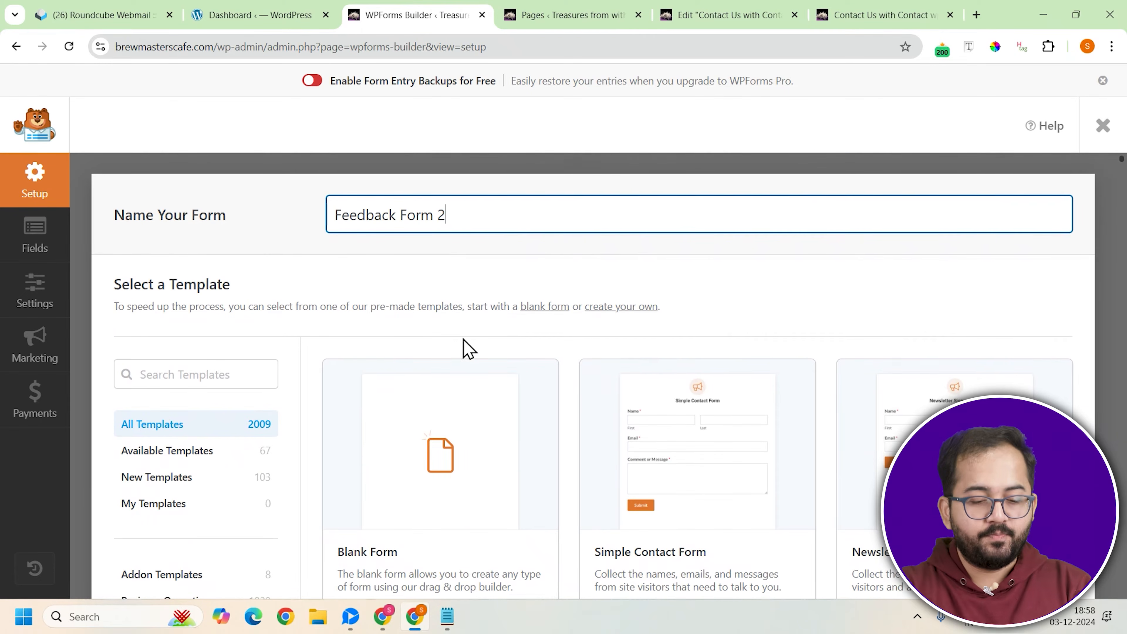
pyautogui.scroll(-2, 466, 349)
pyautogui.scroll(-1, 468, 348)
pyautogui.click(467, 448)
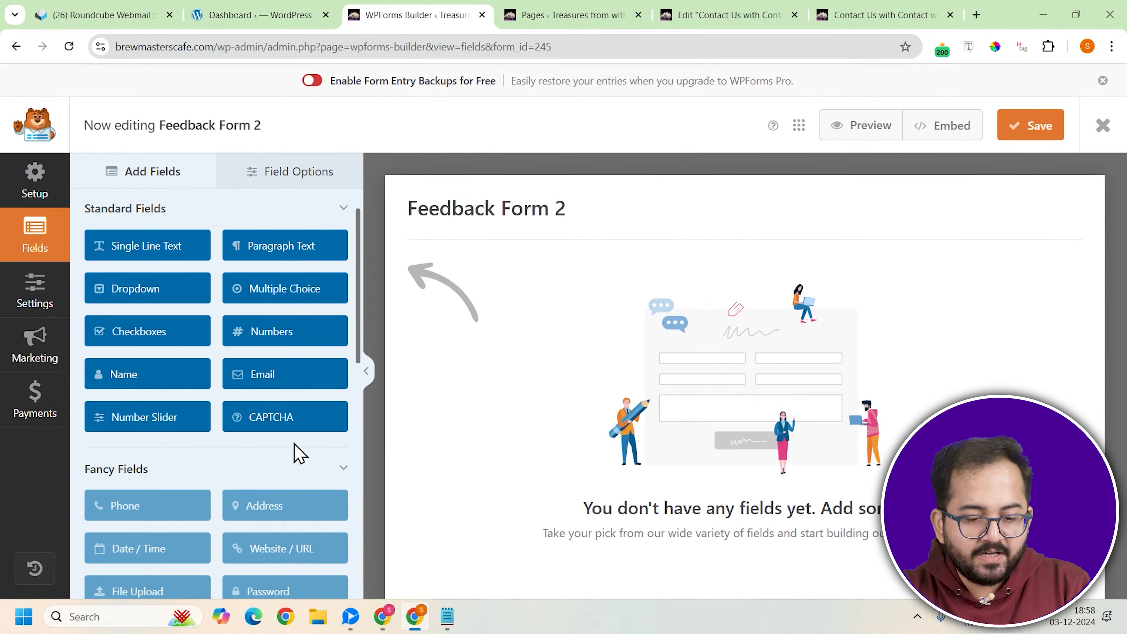
# Add a Name field to the form, using the Simple format and with Required turned off
pyautogui.scroll(-5, 297, 453)
pyautogui.scroll(-1, 226, 474)
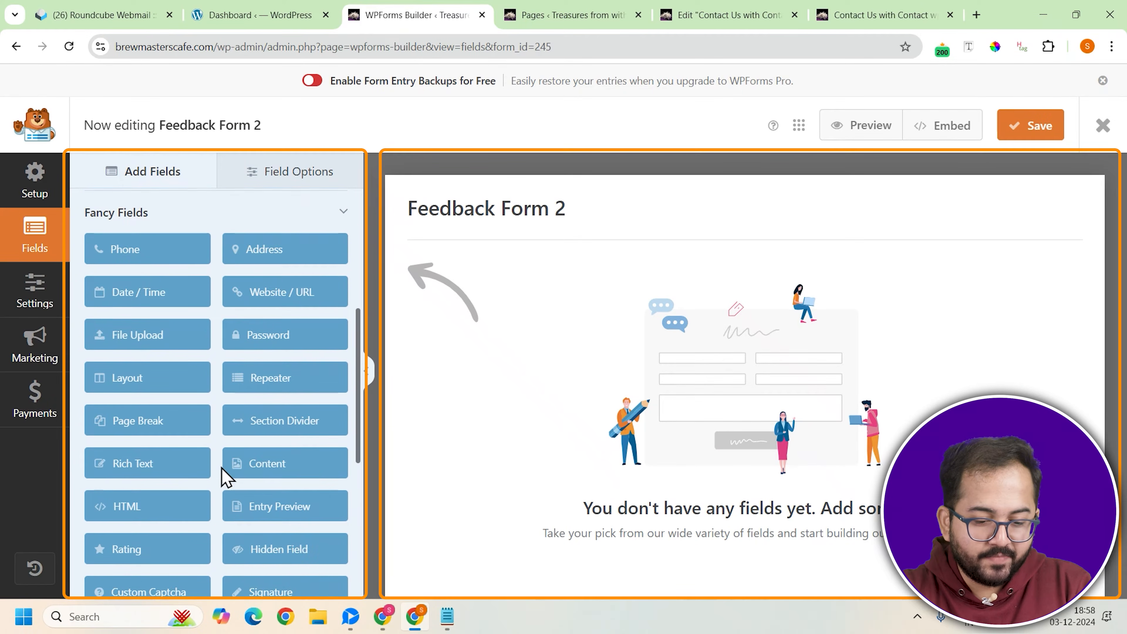
pyautogui.scroll(-7, 226, 484)
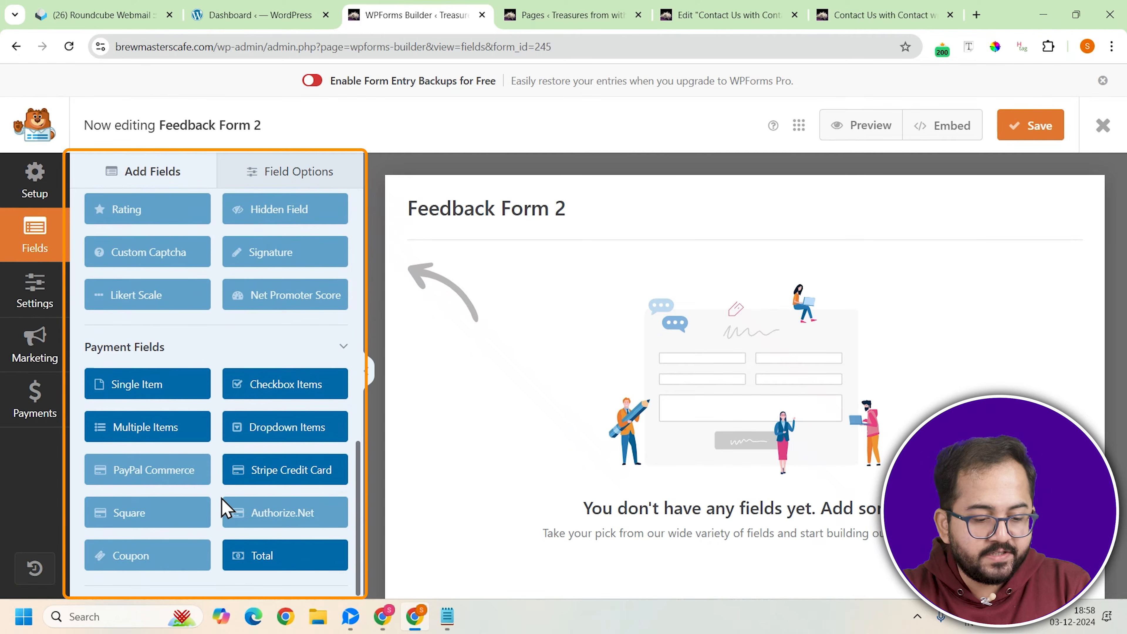
pyautogui.scroll(13, 224, 510)
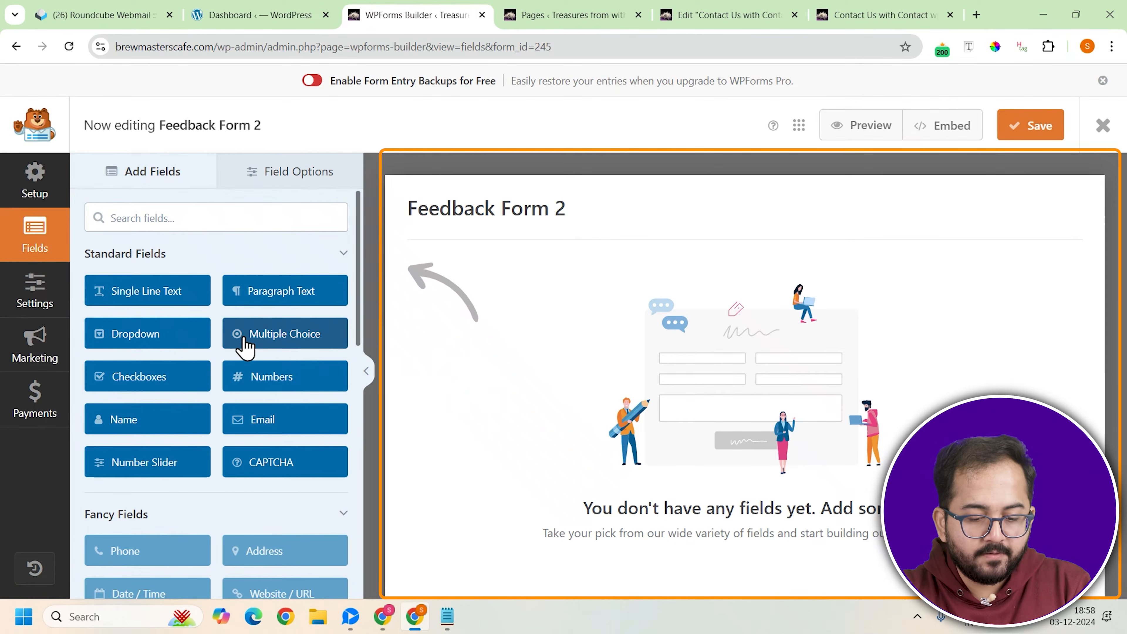
pyautogui.click(157, 420)
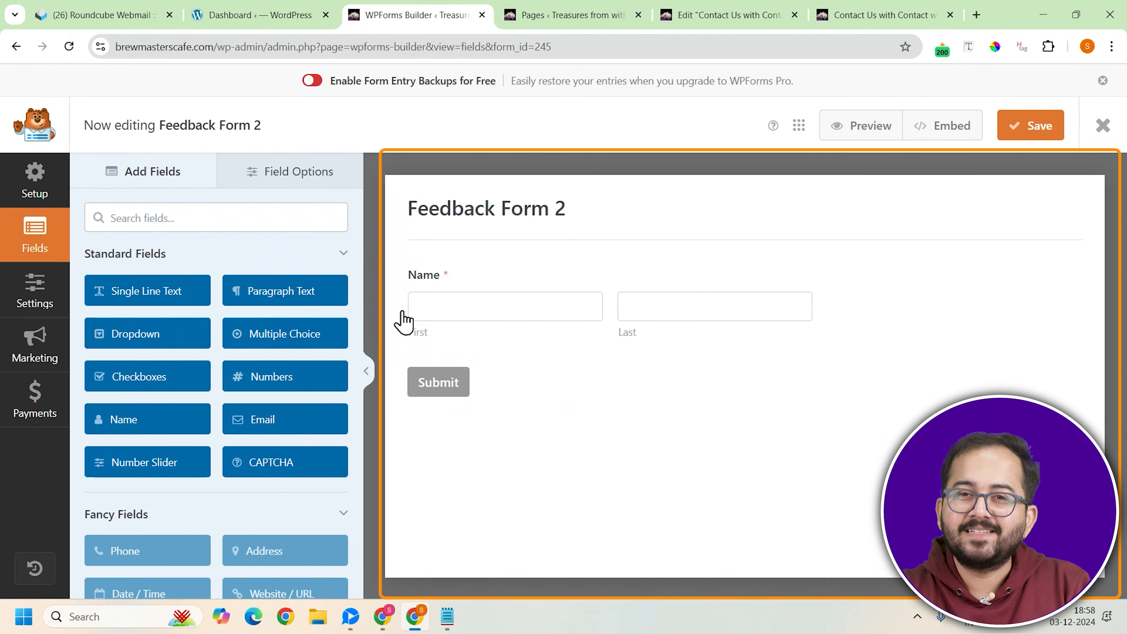
pyautogui.click(842, 284)
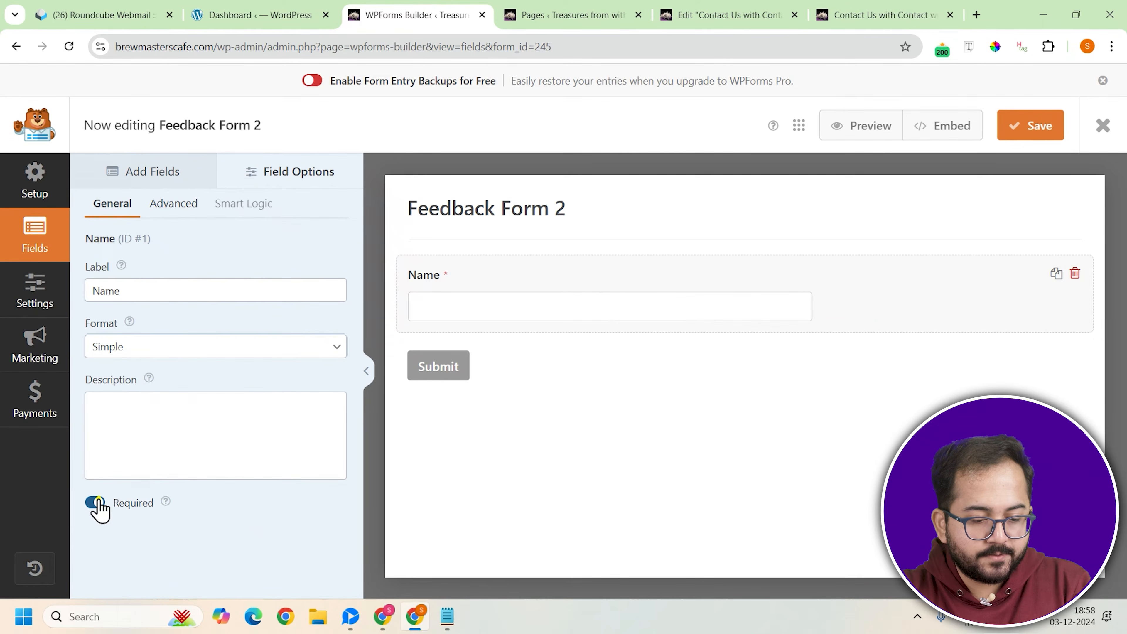
pyautogui.click(95, 502)
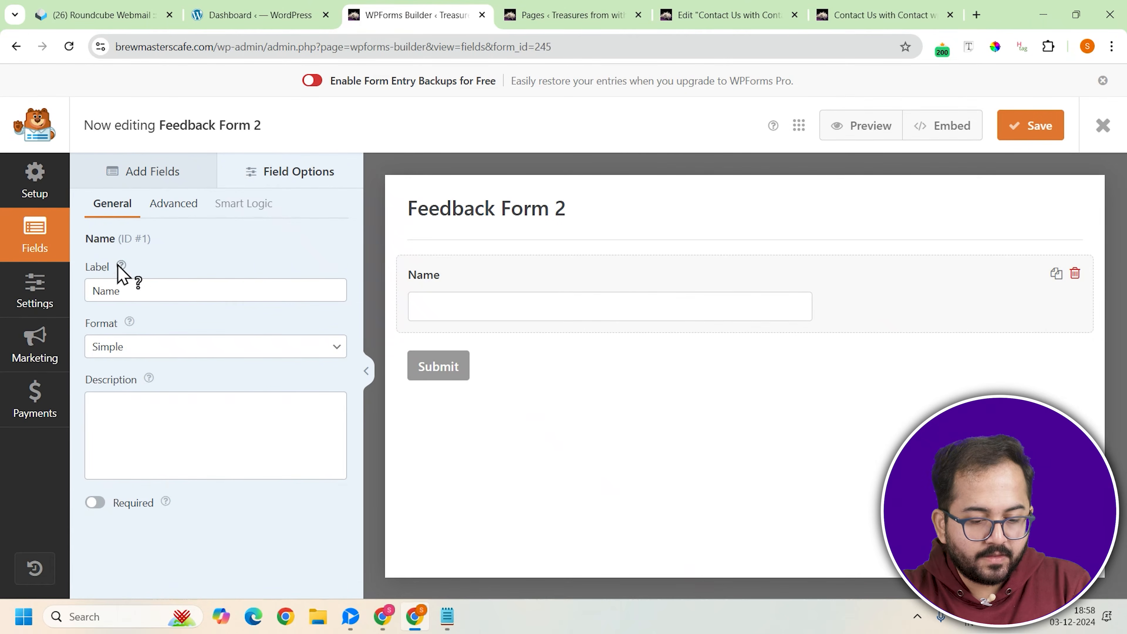
# Set the Name field's size to Large and its placeholder to "Name"
pyautogui.click(173, 204)
pyautogui.click(179, 291)
pyautogui.click(156, 351)
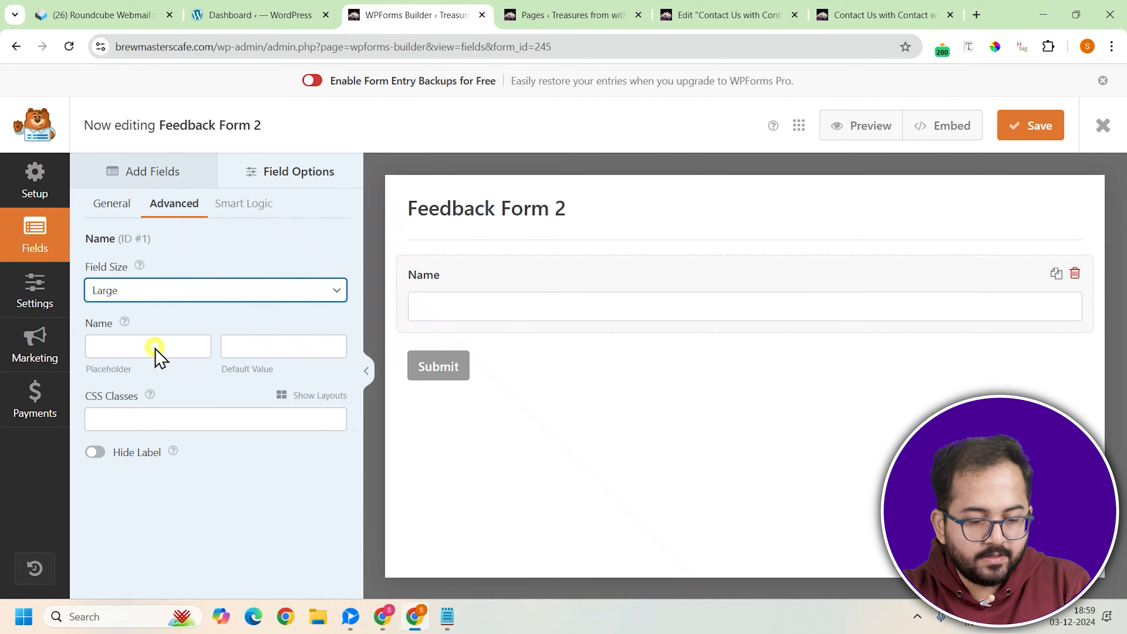
pyautogui.click(145, 351)
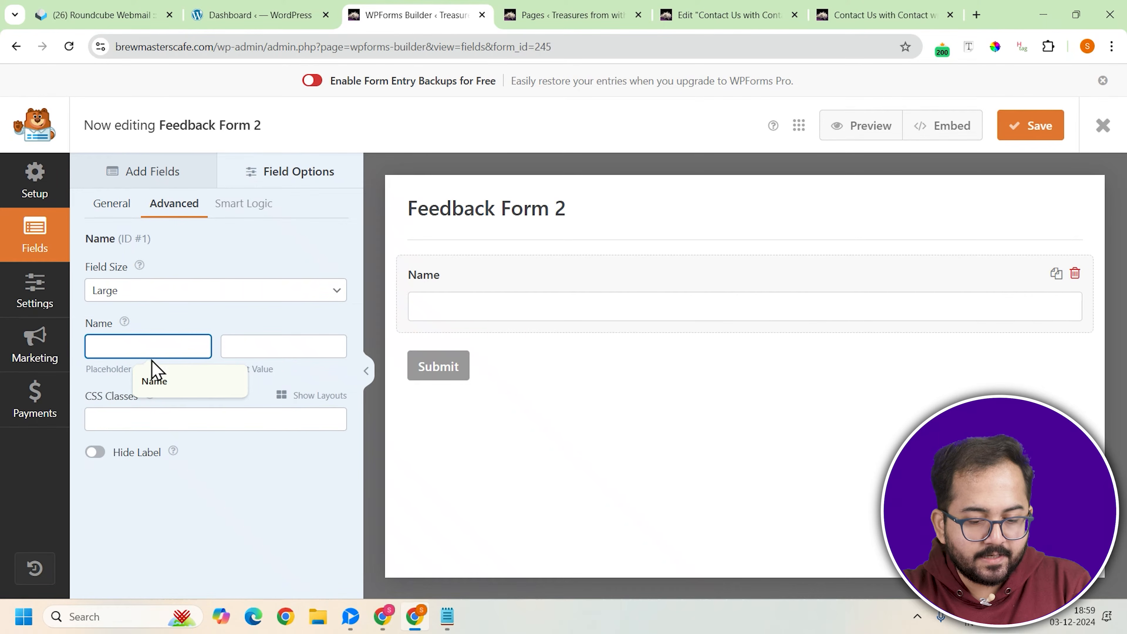
pyautogui.click(157, 381)
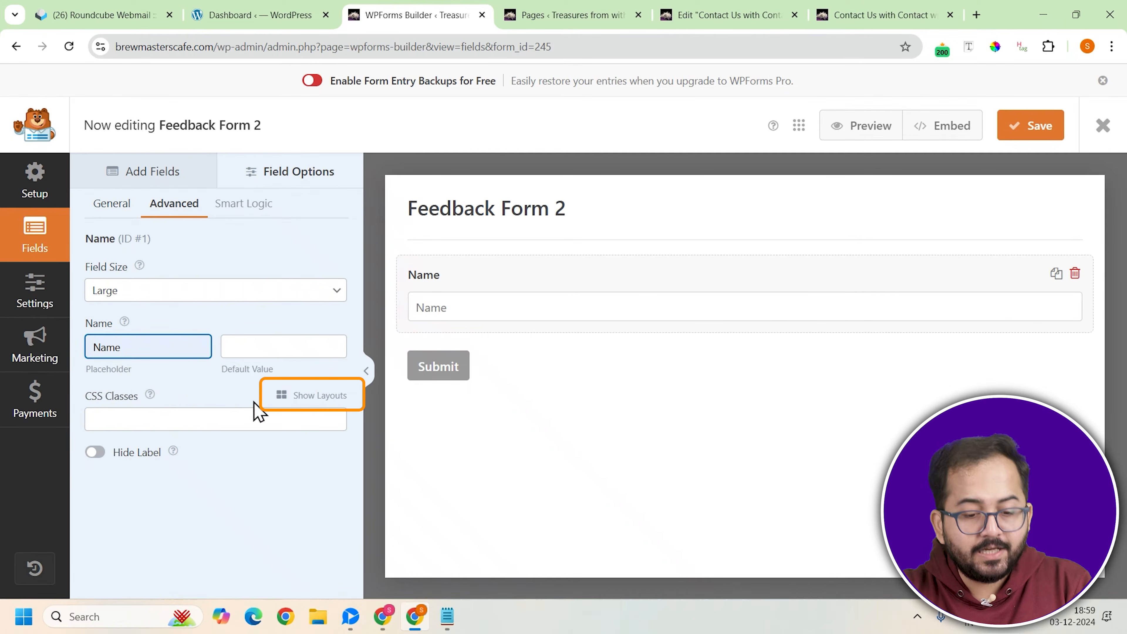
# Assign the Name field to the first column of the two-equal-column layout
pyautogui.click(320, 395)
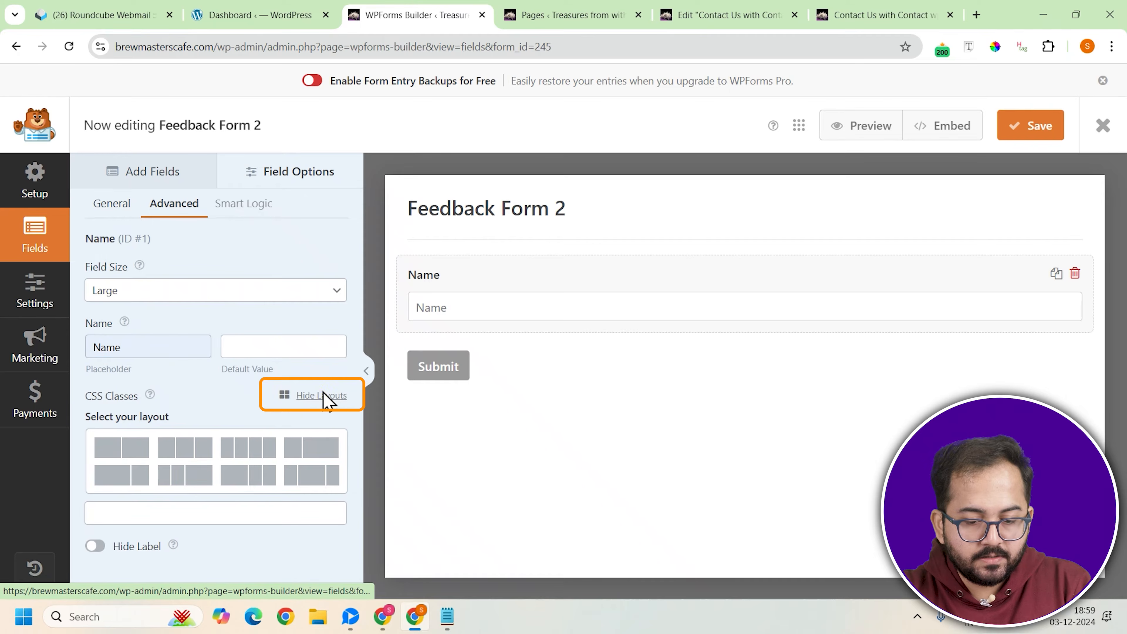
pyautogui.click(117, 453)
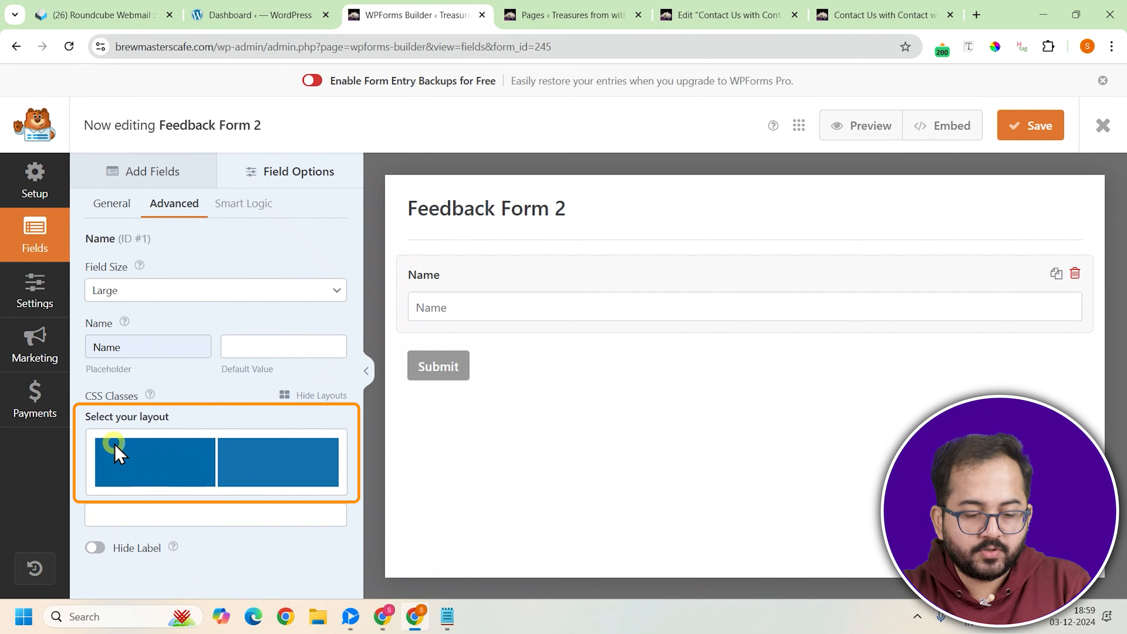
pyautogui.click(144, 463)
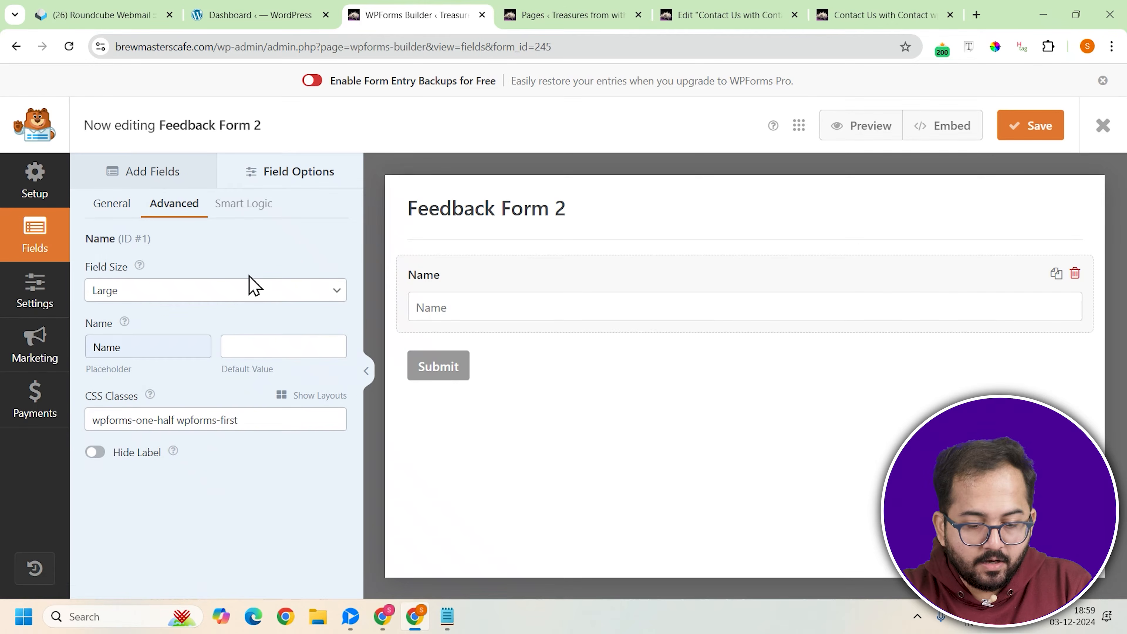
# Add an Email field below the Name field, with size Large and placeholder text "Email"
pyautogui.click(173, 176)
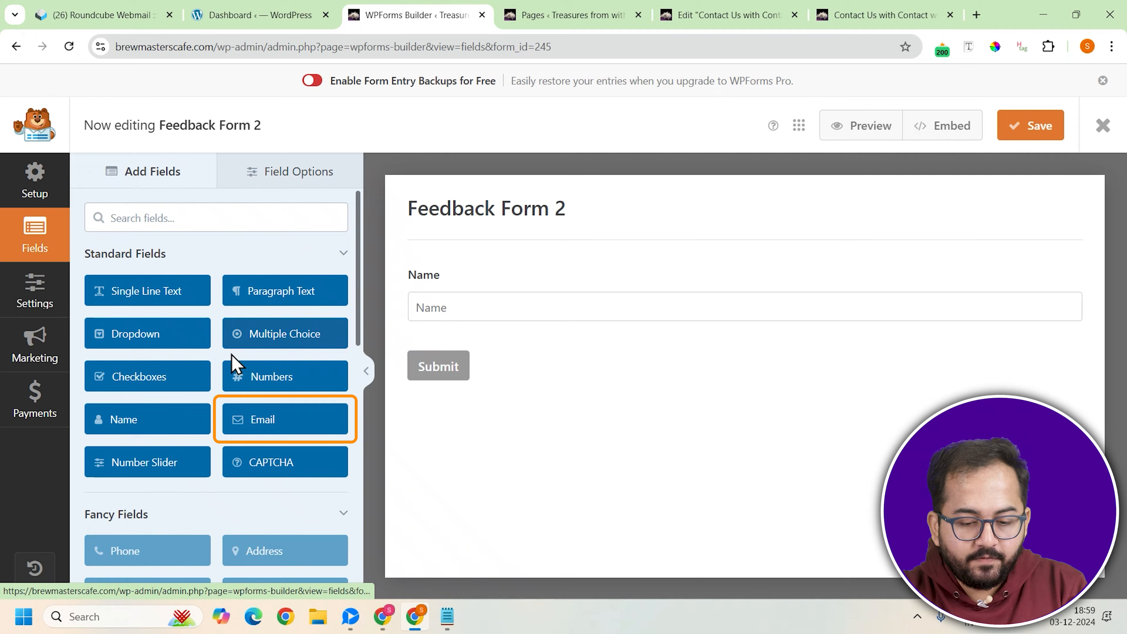
pyautogui.click(253, 424)
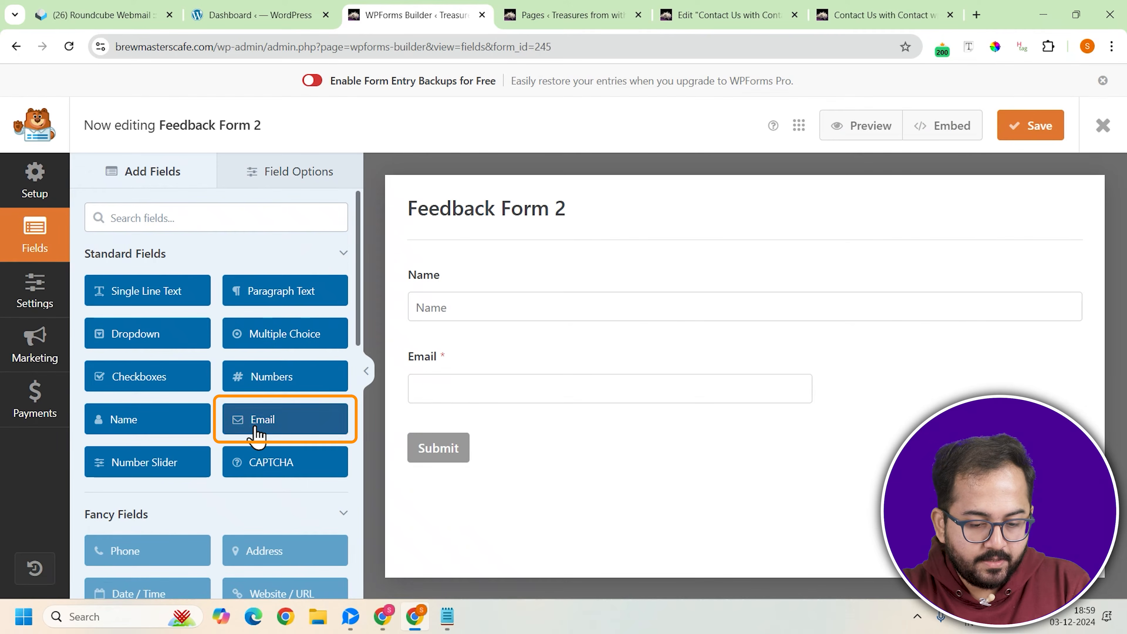
pyautogui.click(511, 359)
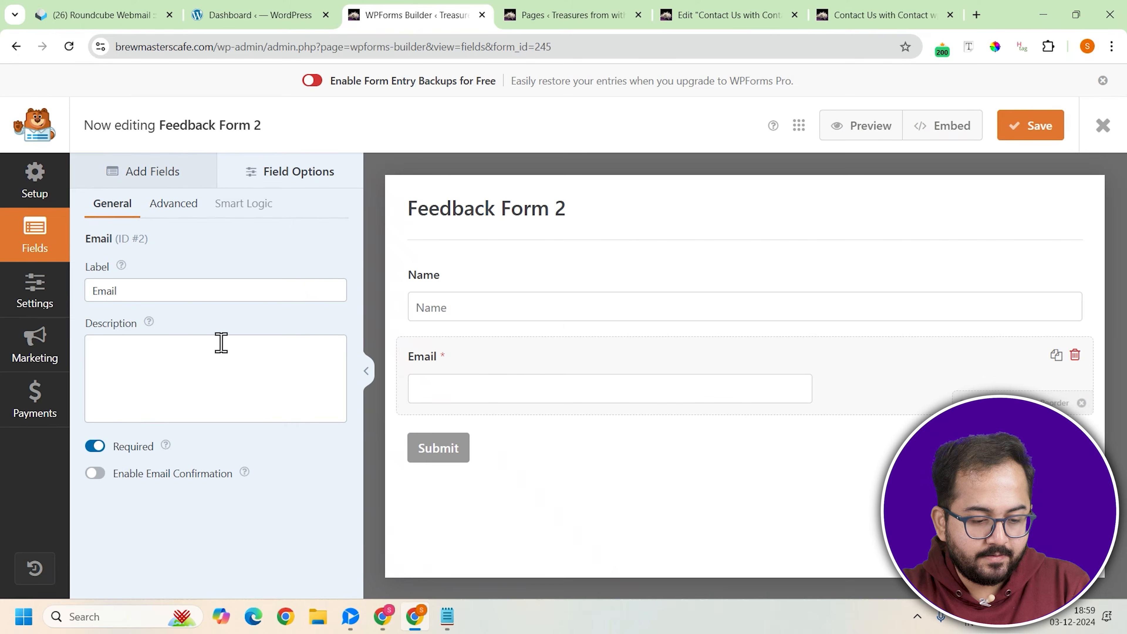
pyautogui.click(173, 211)
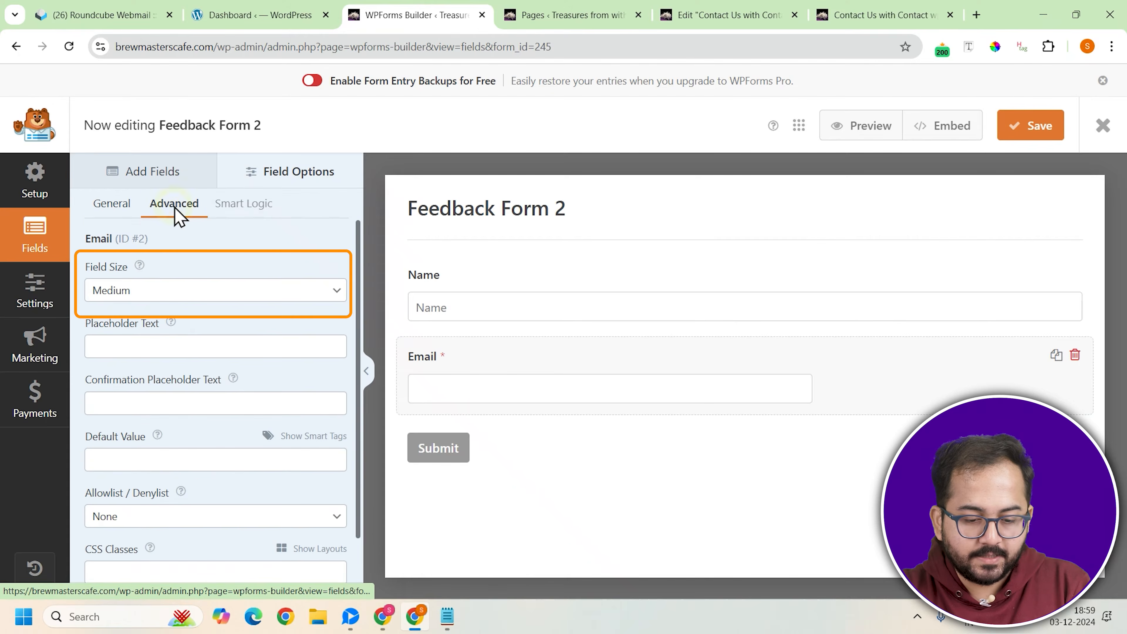
pyautogui.click(164, 289)
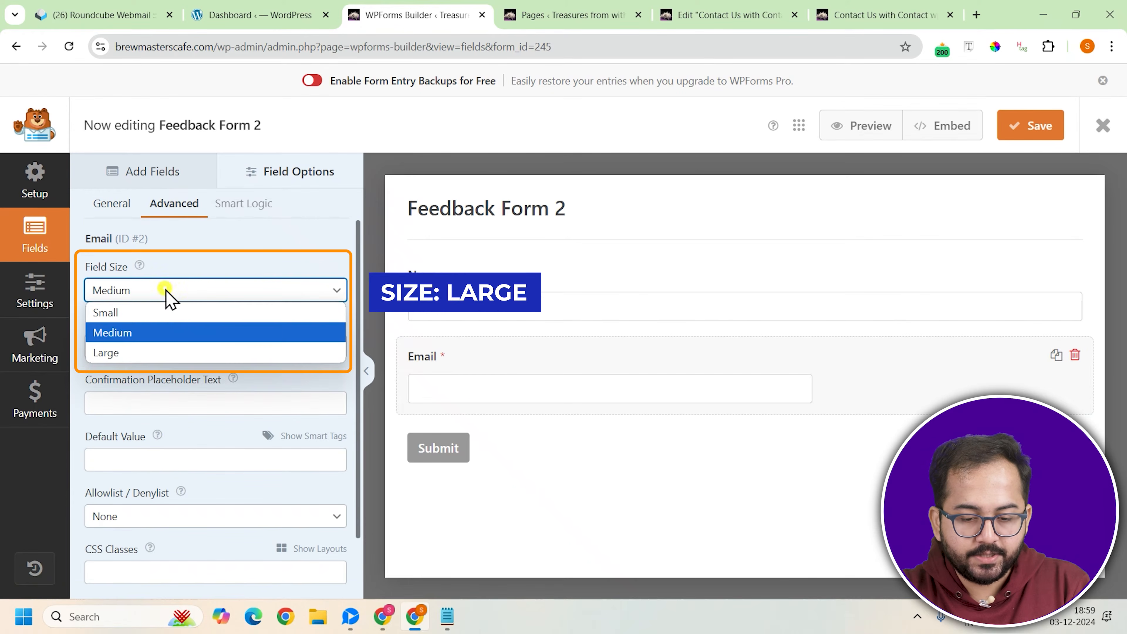
pyautogui.click(133, 353)
pyautogui.click(133, 350)
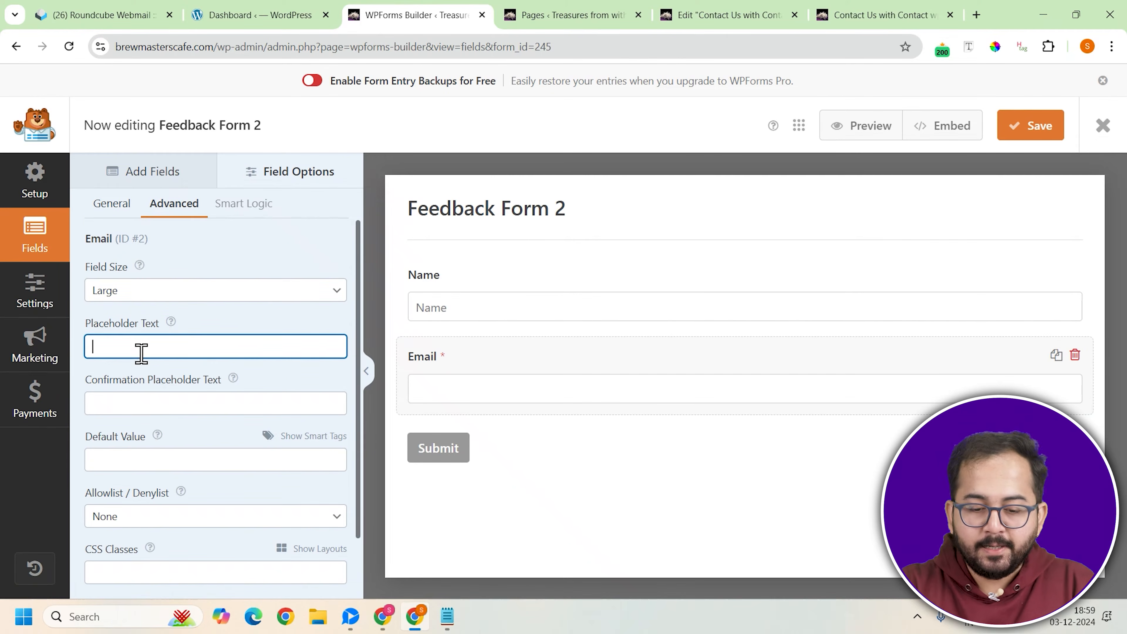
pyautogui.write('Email')
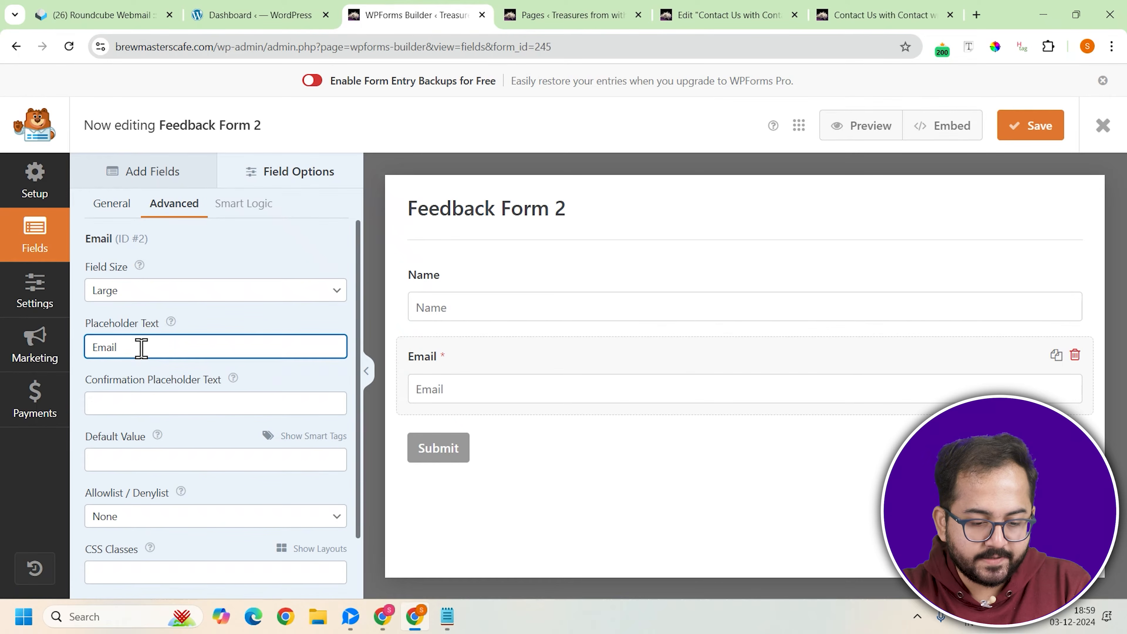
# Assign the Email field to the second column of the two-equal-column layout
pyautogui.scroll(-1, 220, 375)
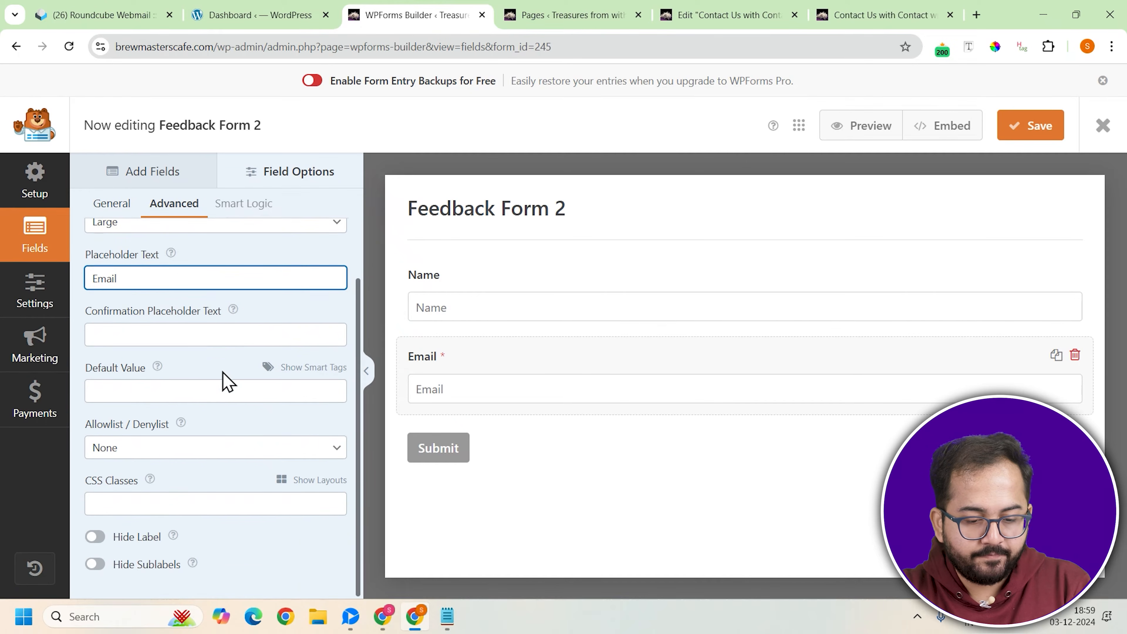
pyautogui.click(300, 479)
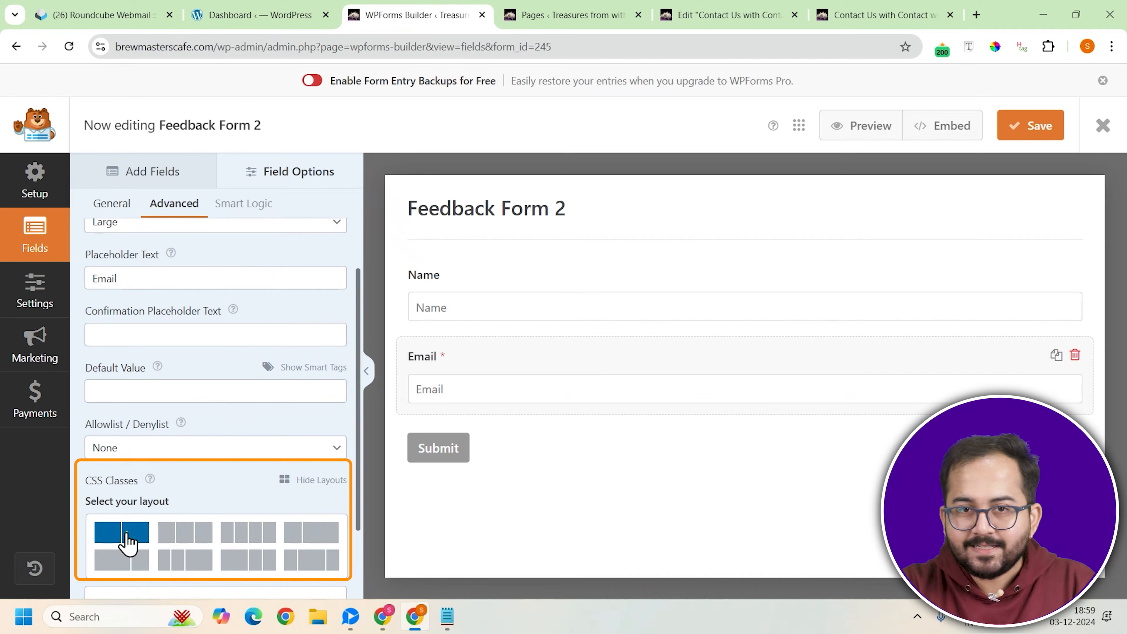
pyautogui.click(131, 535)
pyautogui.click(261, 545)
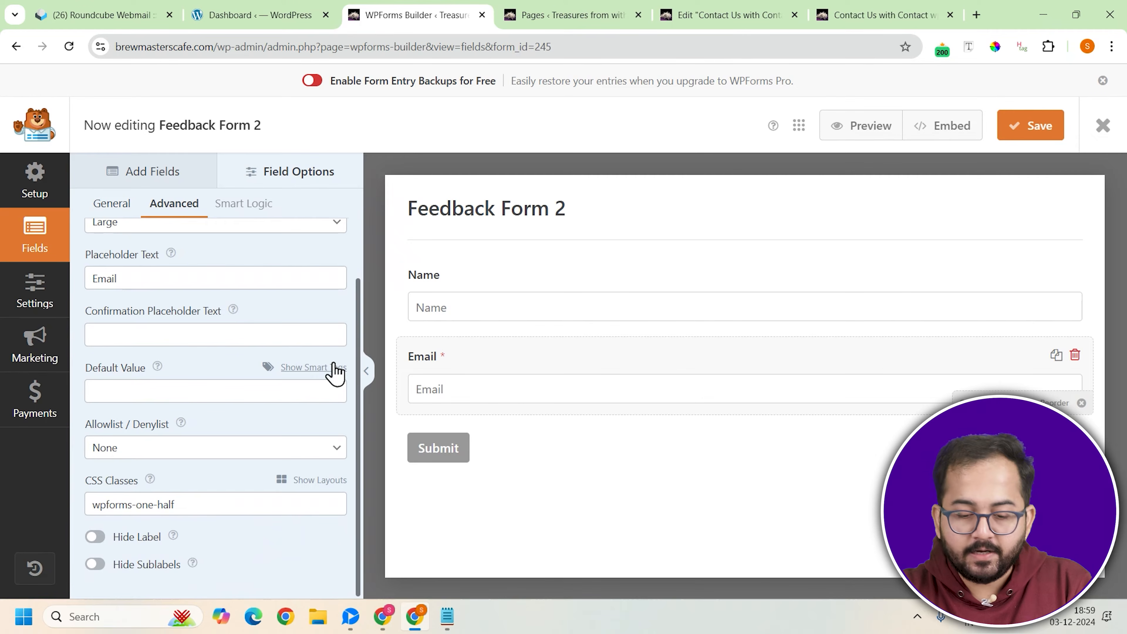
# Add a Checkboxes field labelled "What feature do you use the most?" with choices Progress Tracker, Smart Notifications, Varied Workouts, Personalized Diet Plan and Music Integration
pyautogui.click(173, 175)
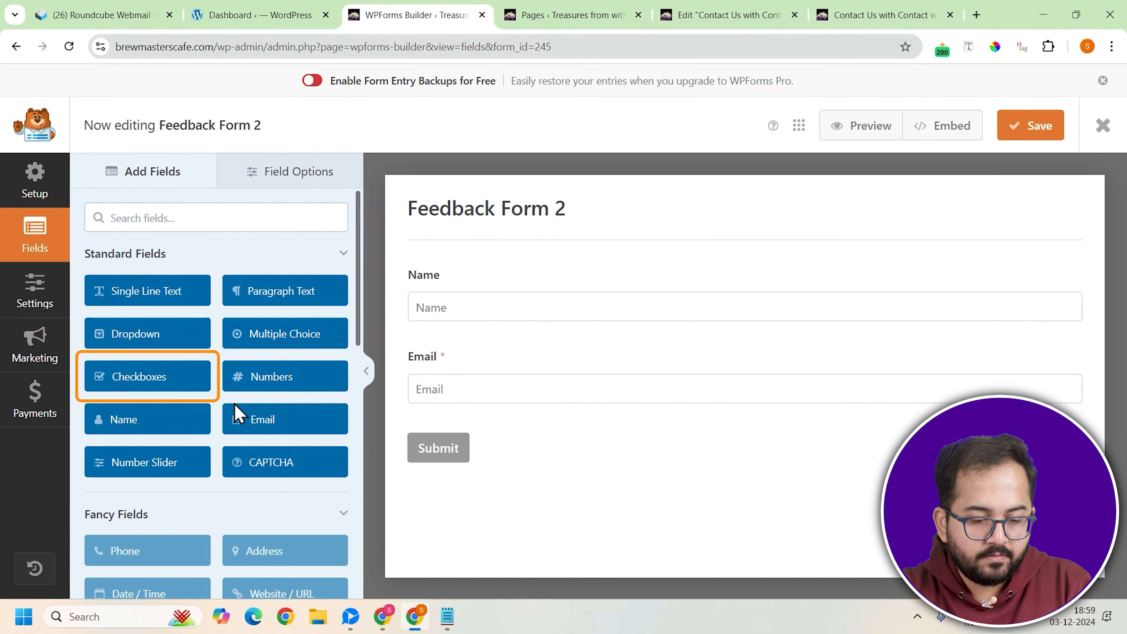
pyautogui.click(173, 388)
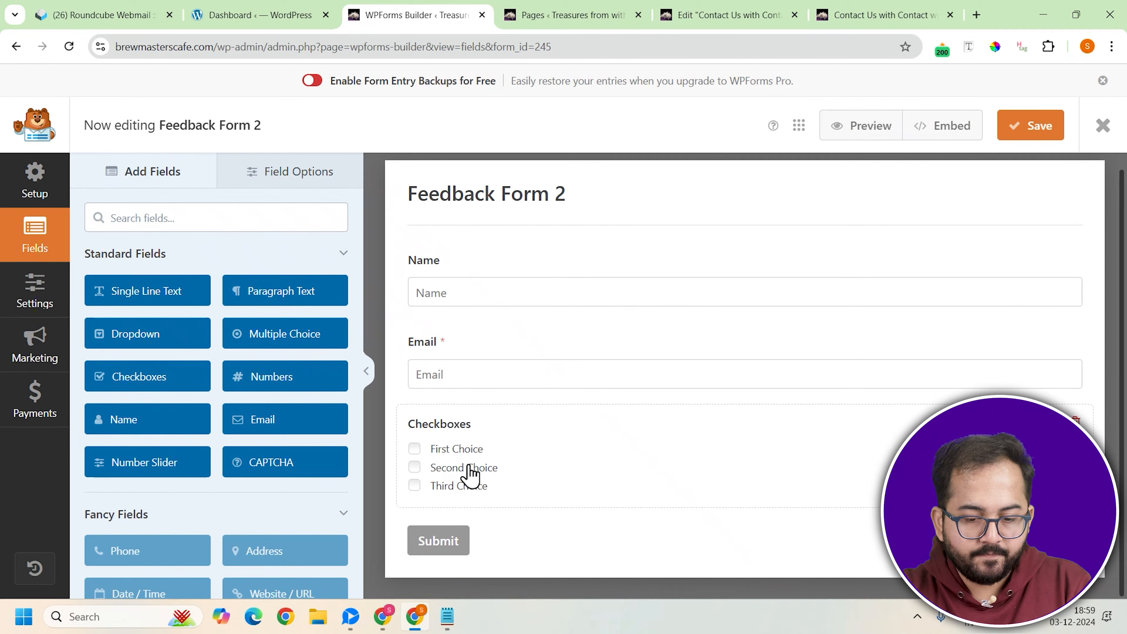
pyautogui.click(561, 450)
pyautogui.write('What feature do you use the most?')
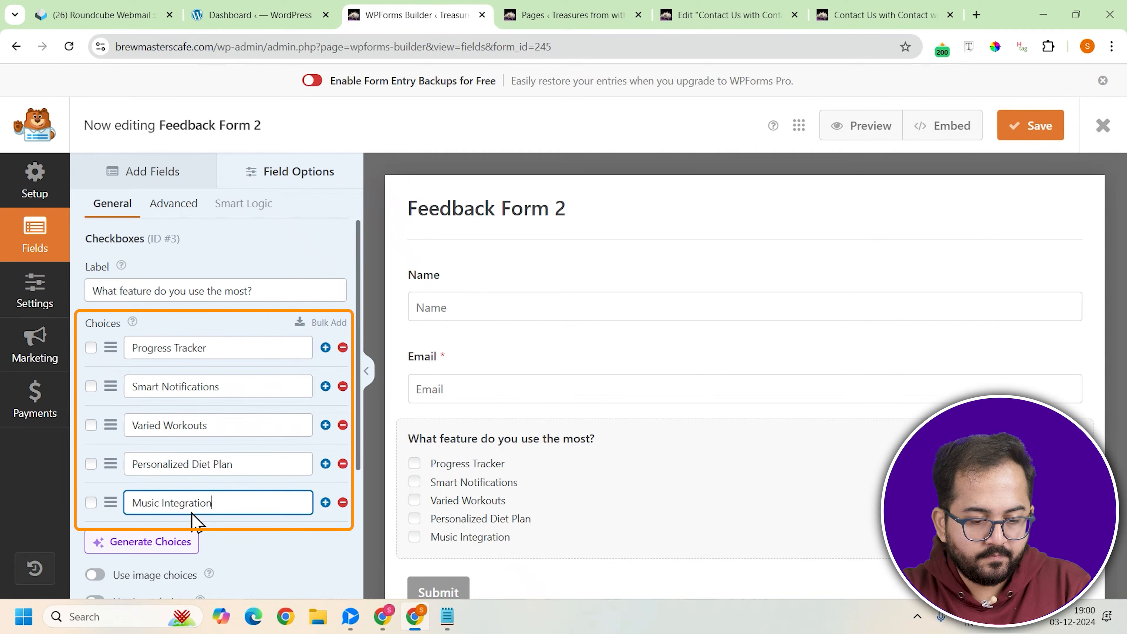
# Set the choice layout of the "What feature do you use the most?" checkboxes to Two Columns
pyautogui.click(162, 209)
pyautogui.click(186, 328)
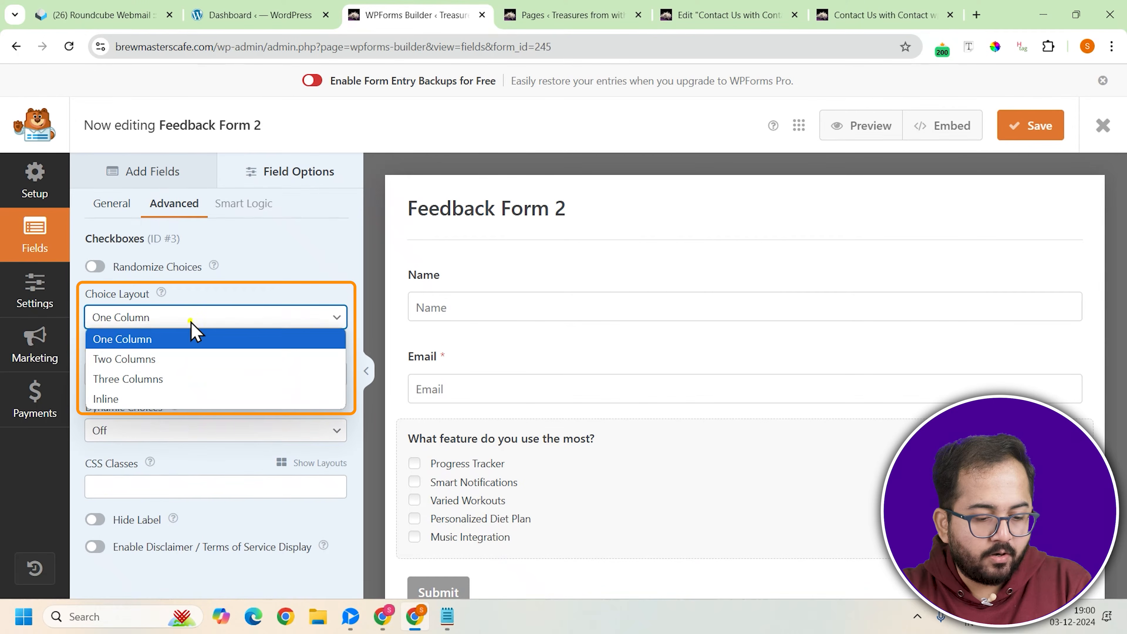
pyautogui.click(173, 360)
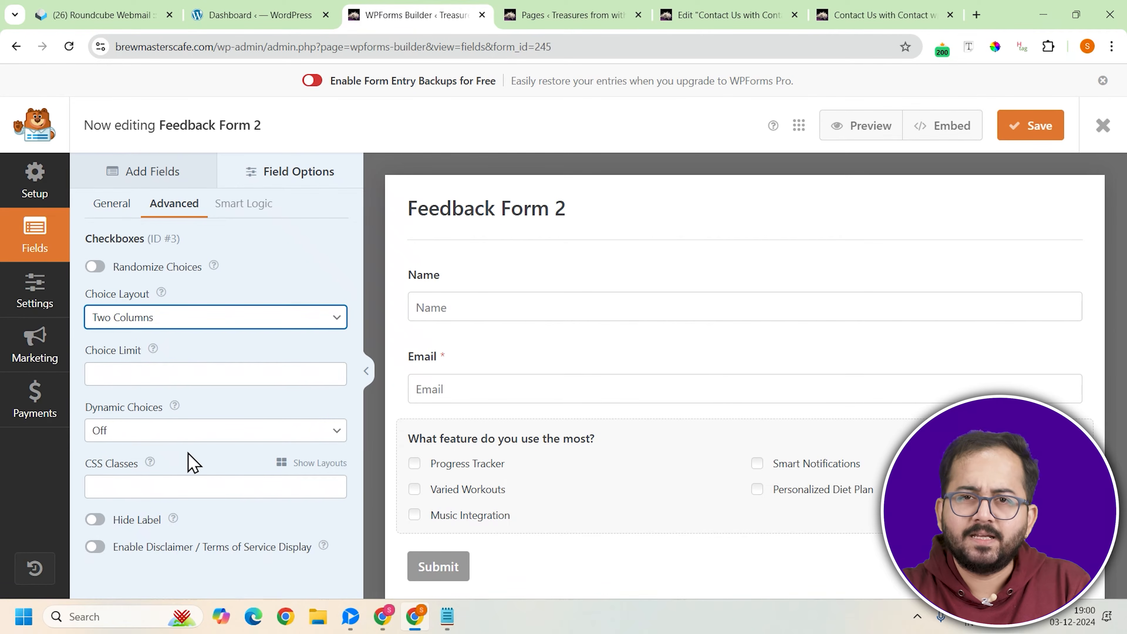
# Add a Multiple Choice field labelled "How easy was it to navigate the app?" with the choices Easy, Neutral and Difficult
pyautogui.click(139, 178)
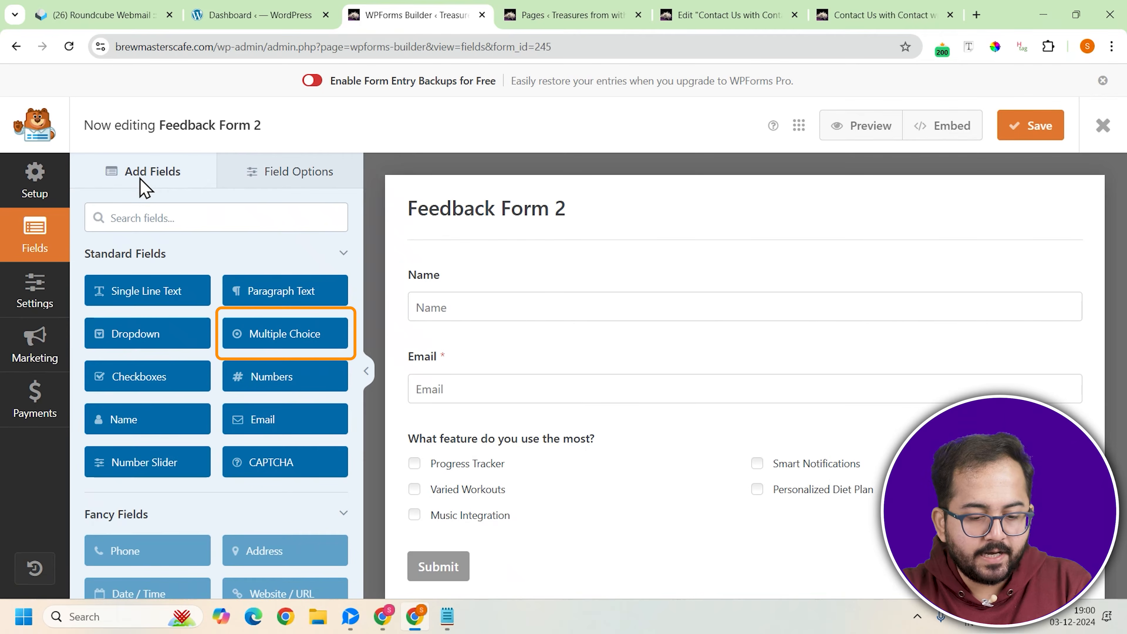
pyautogui.click(271, 338)
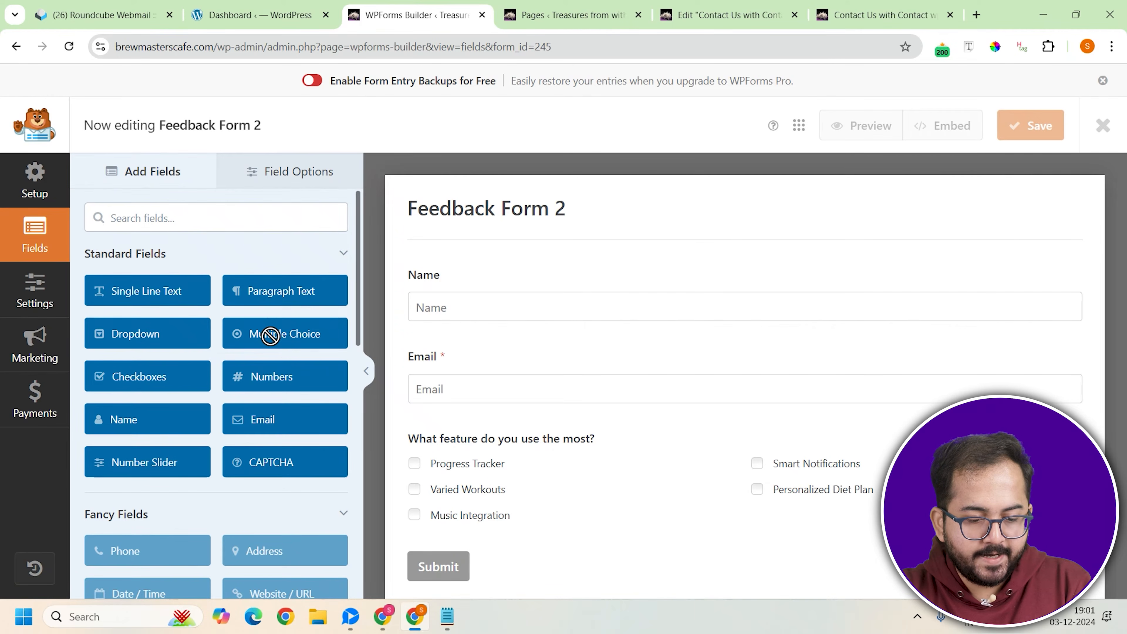
pyautogui.click(517, 455)
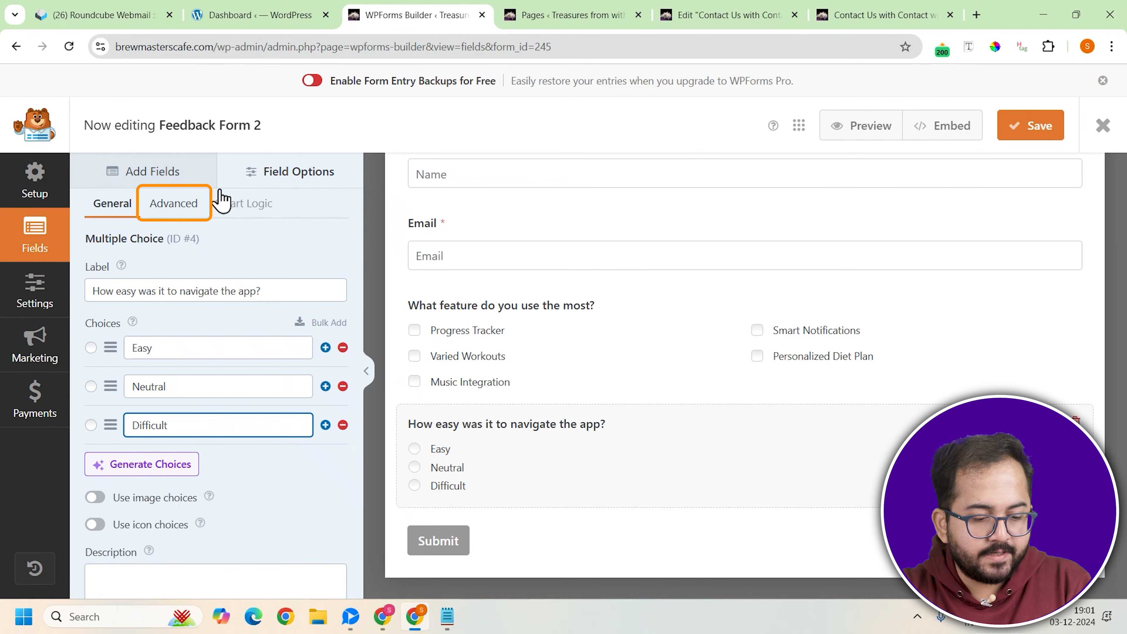
# Set the choice layout of the app navigation question to Three Columns
pyautogui.click(182, 205)
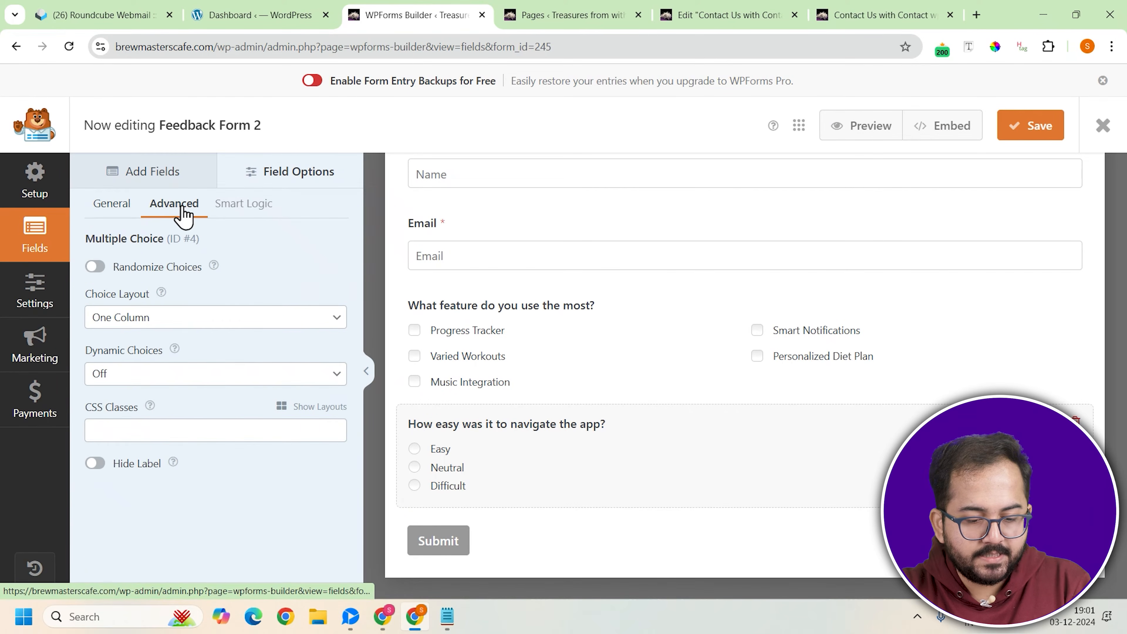
pyautogui.click(205, 318)
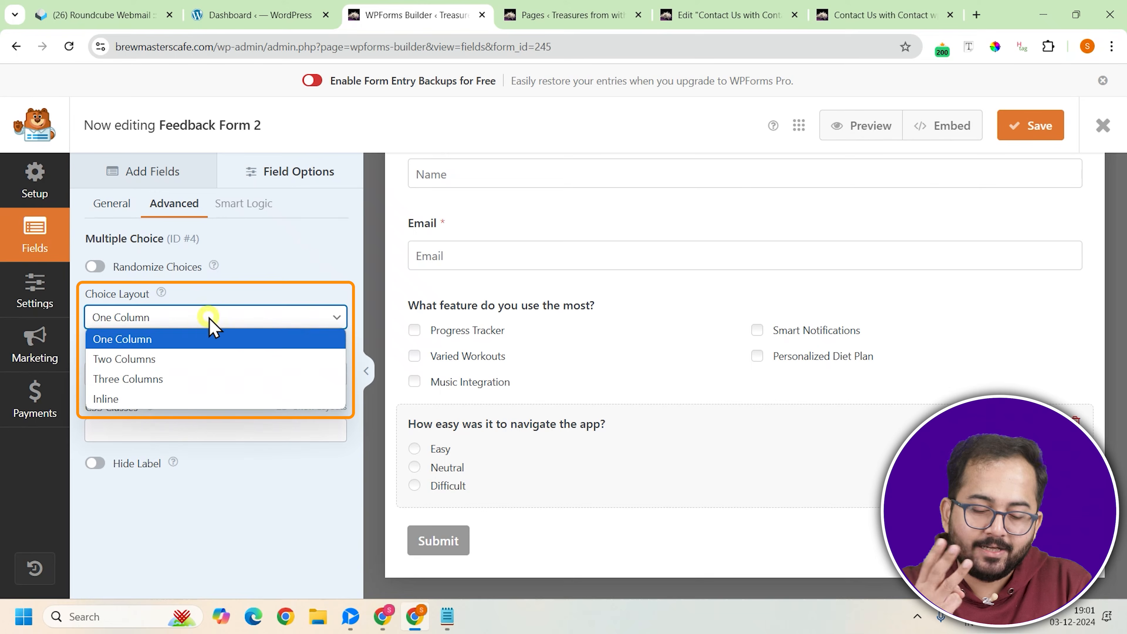
pyautogui.click(182, 381)
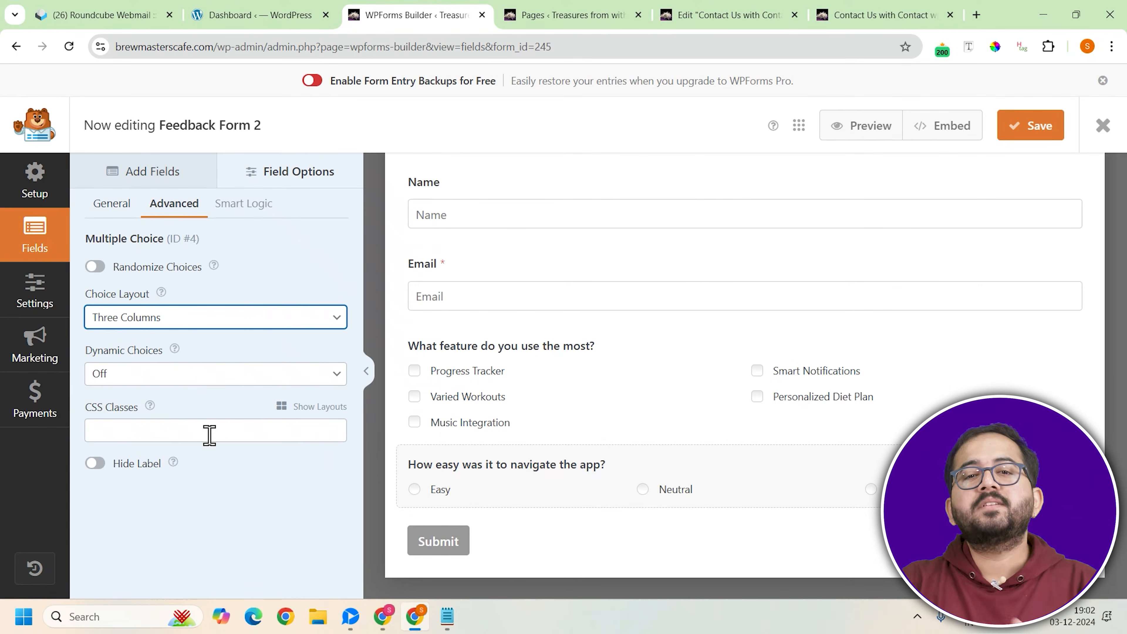
# Add the remaining questions, including "Any additional comments or suggestions?" with placeholder "Message" and a Small dropdown "Would you recommend FitPulse to a friend?"
pyautogui.click(146, 173)
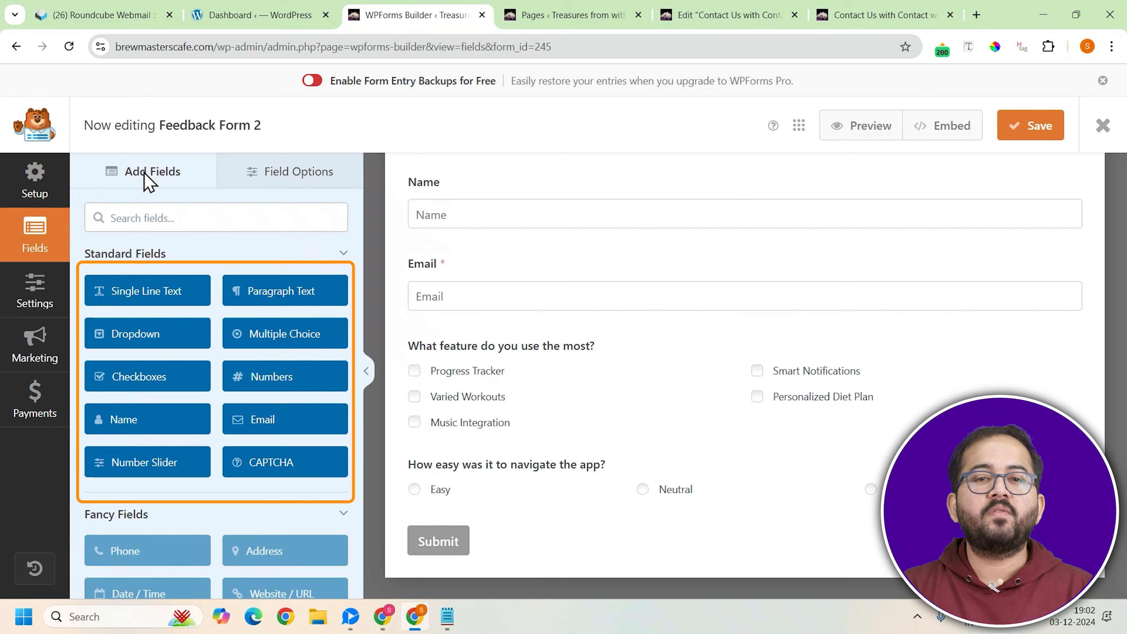
pyautogui.click(137, 293)
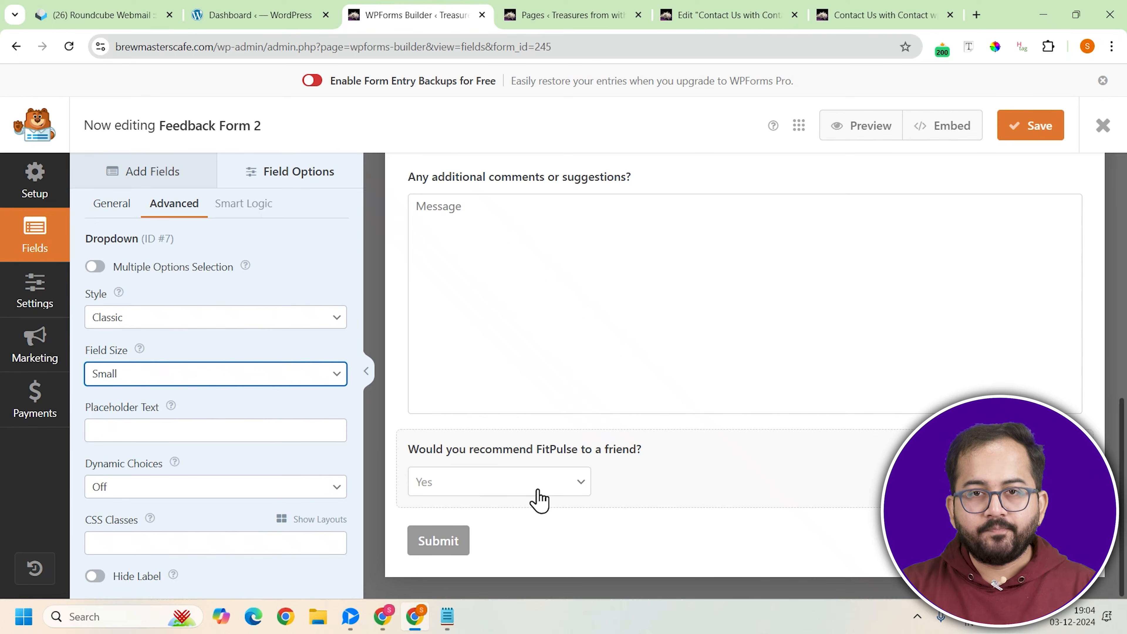
pyautogui.scroll(3, 652, 415)
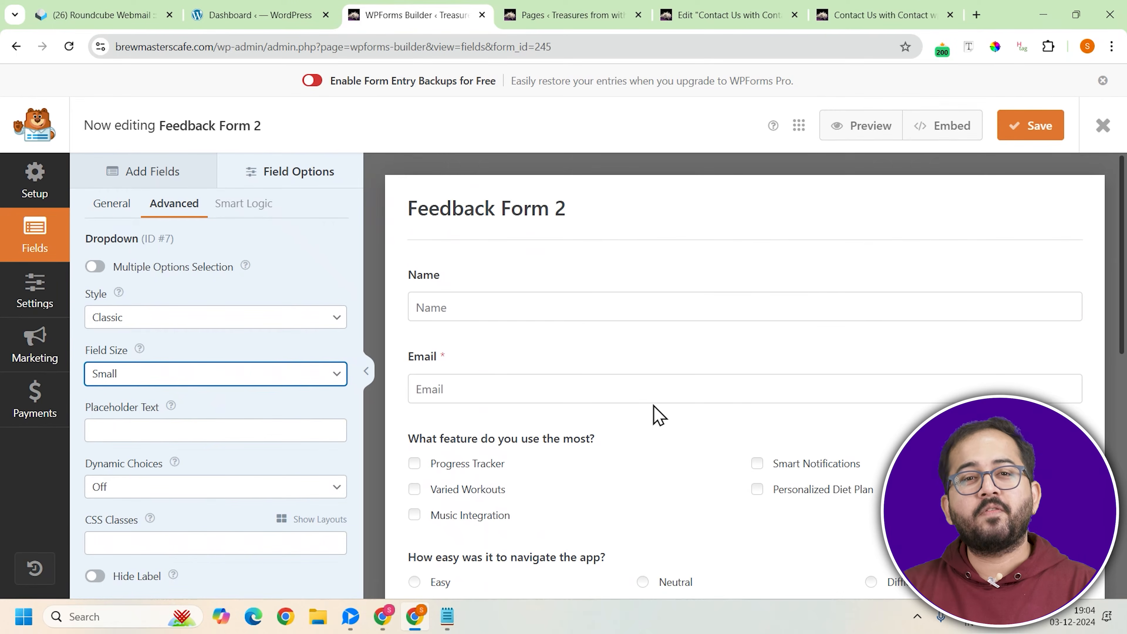
pyautogui.scroll(-10, 652, 416)
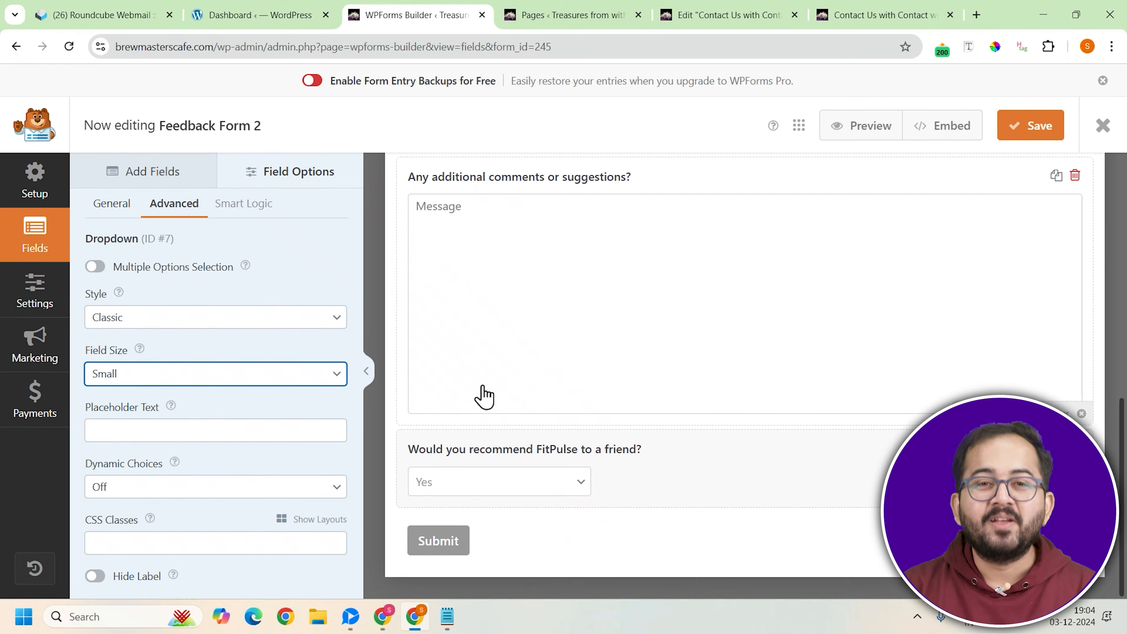
# Review the form's General, Spam Protection and Security, and Themes settings
pyautogui.click(32, 304)
pyautogui.click(32, 303)
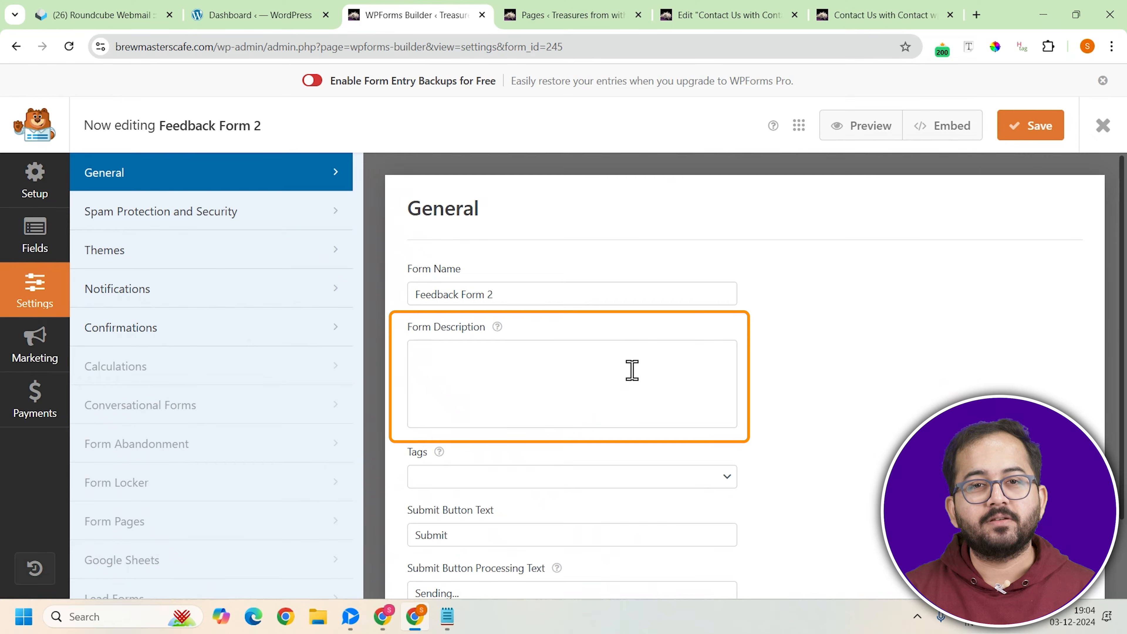
pyautogui.scroll(-2, 631, 370)
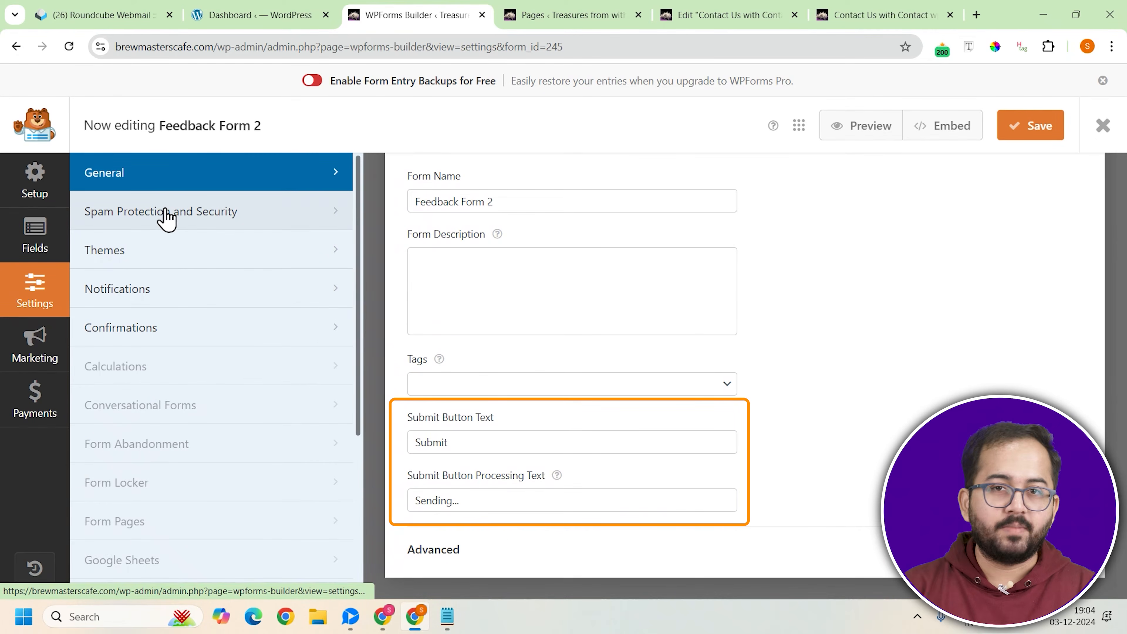
pyautogui.click(172, 216)
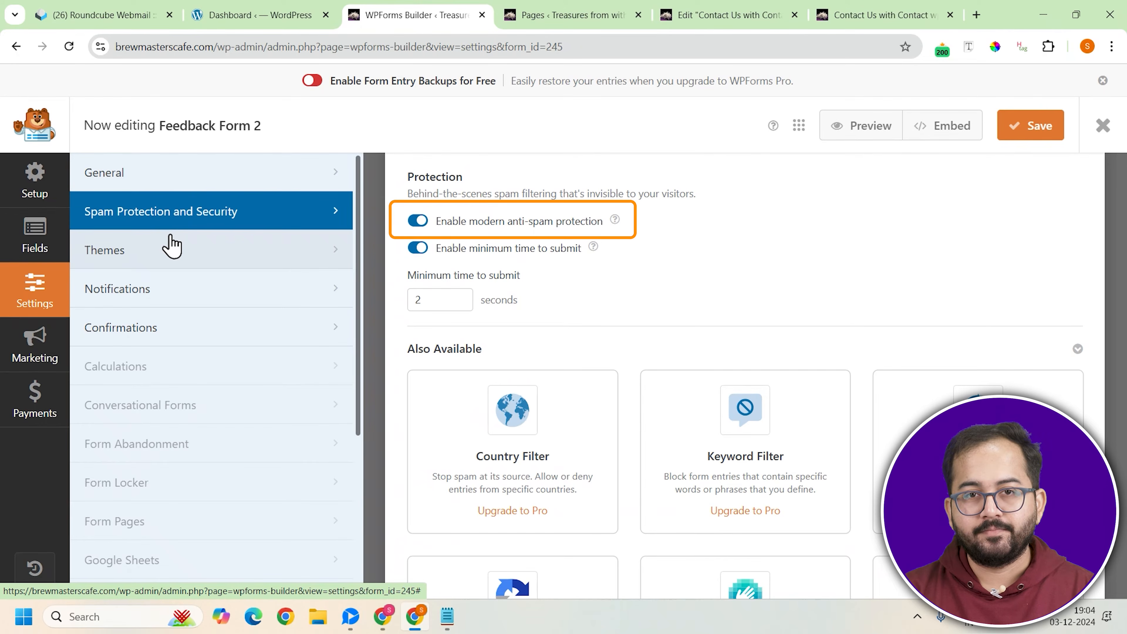
pyautogui.click(169, 258)
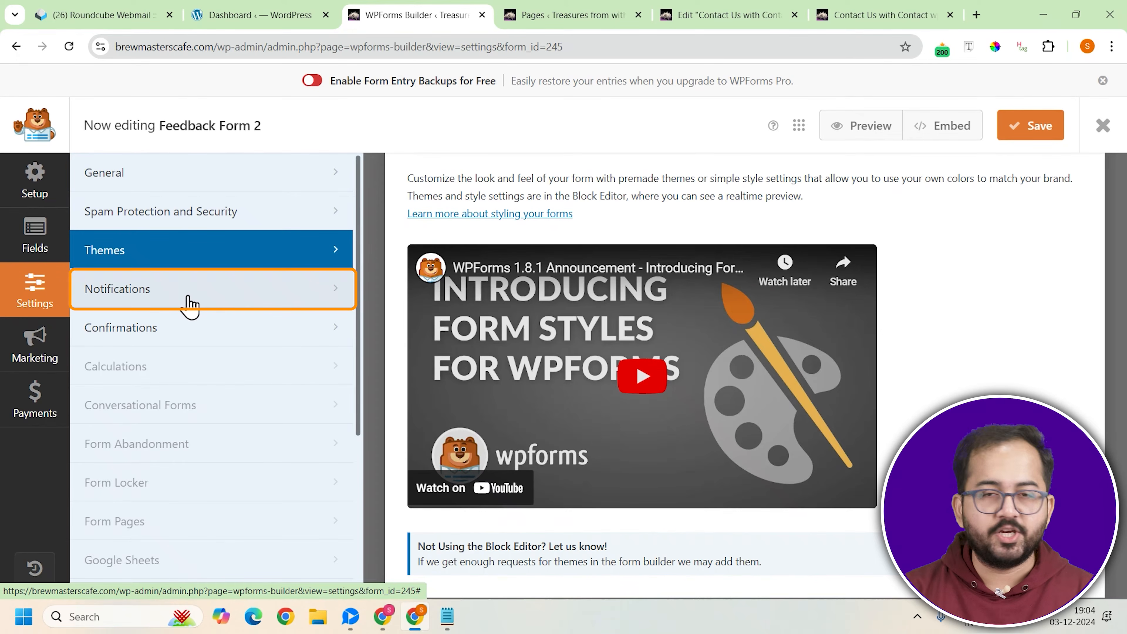
# Replace the Send To Email Address of the form's default notification with the recipient's e-mail address
pyautogui.click(190, 302)
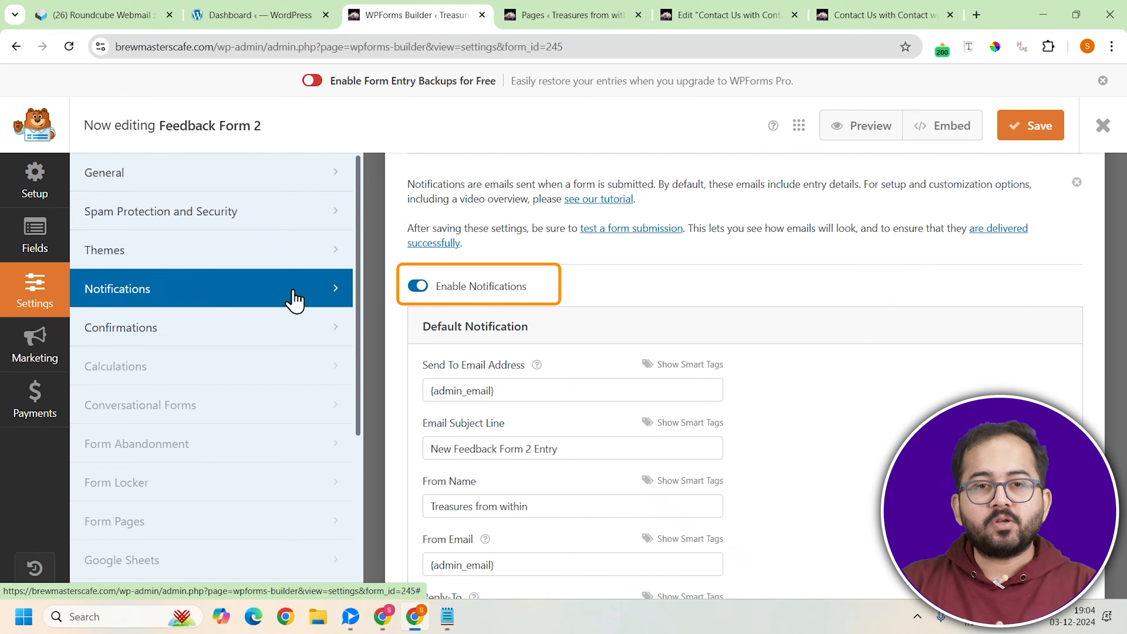
pyautogui.scroll(-3, 604, 313)
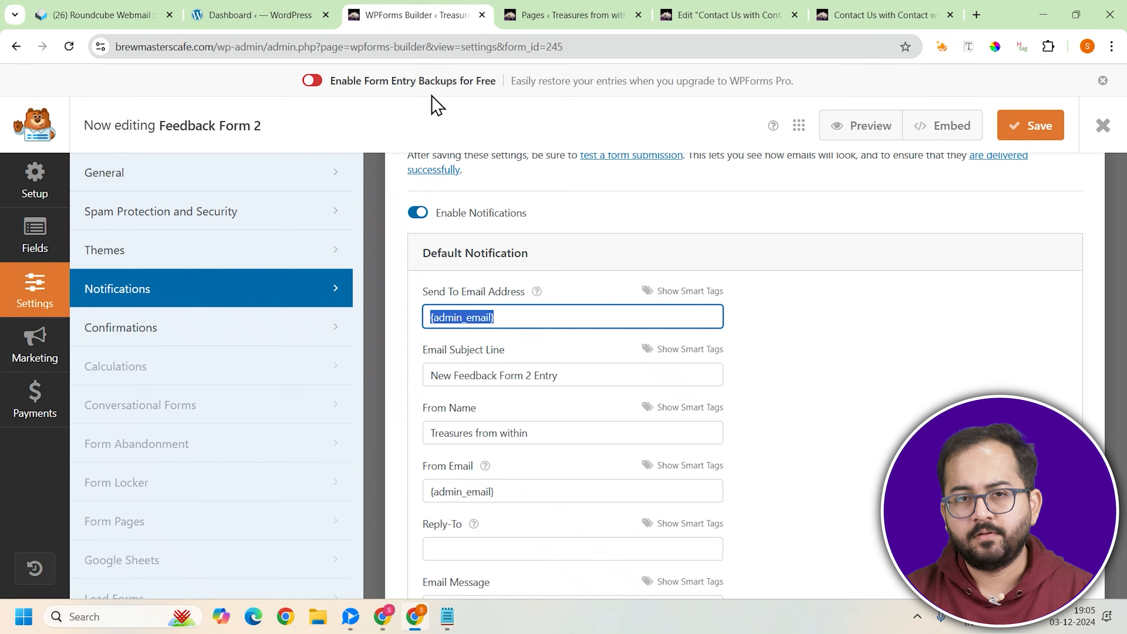
pyautogui.hotkey('ctrl', 'v')
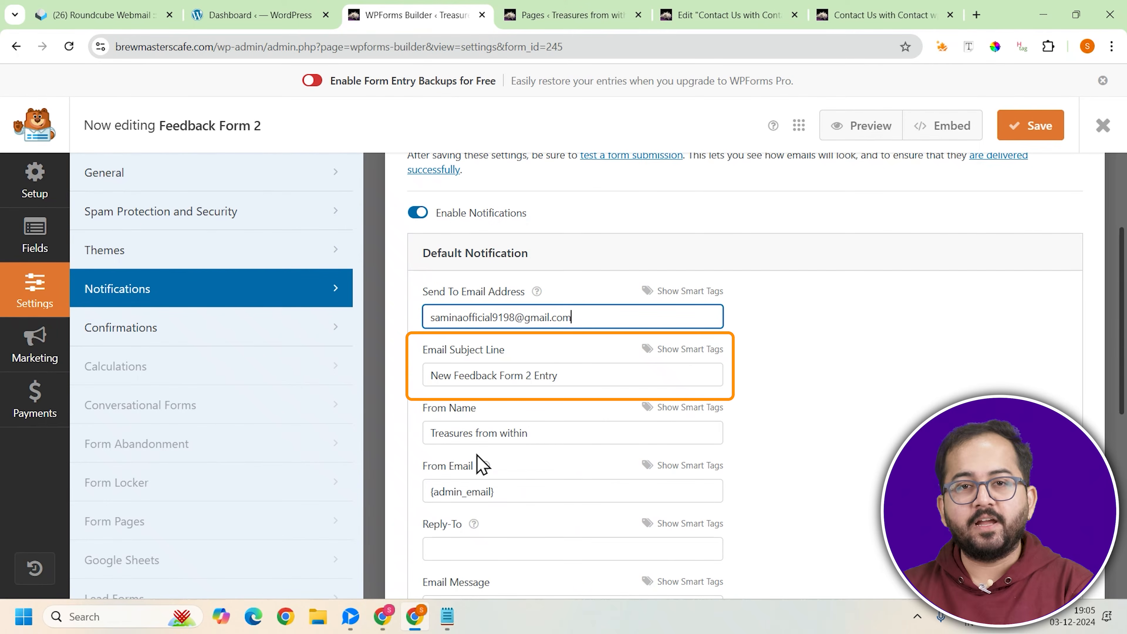
# Examine the default notification's From Email, Email Message and advanced options
pyautogui.moveTo(431, 492); pyautogui.dragTo(494, 492)
pyautogui.click(514, 492)
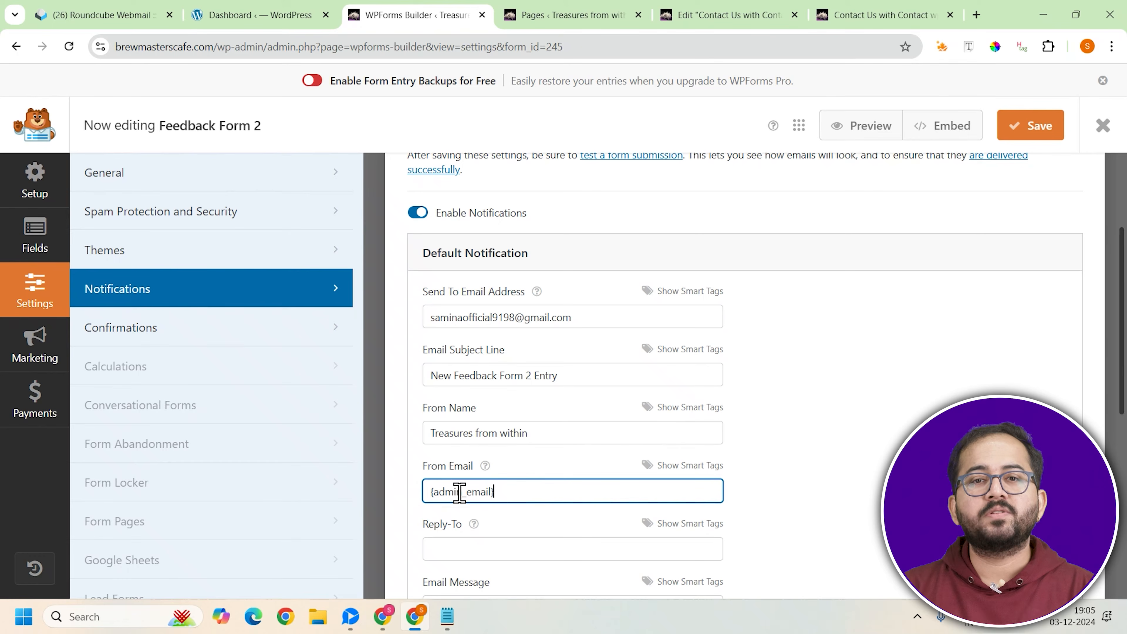
pyautogui.scroll(-10, 460, 491)
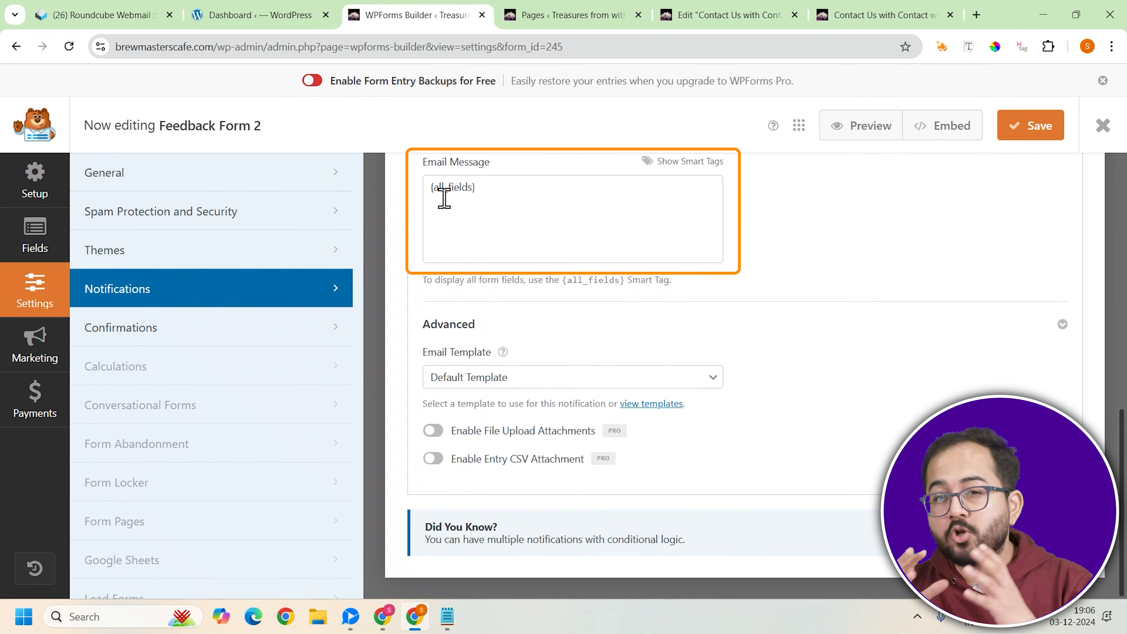
pyautogui.moveTo(429, 186); pyautogui.dragTo(495, 186)
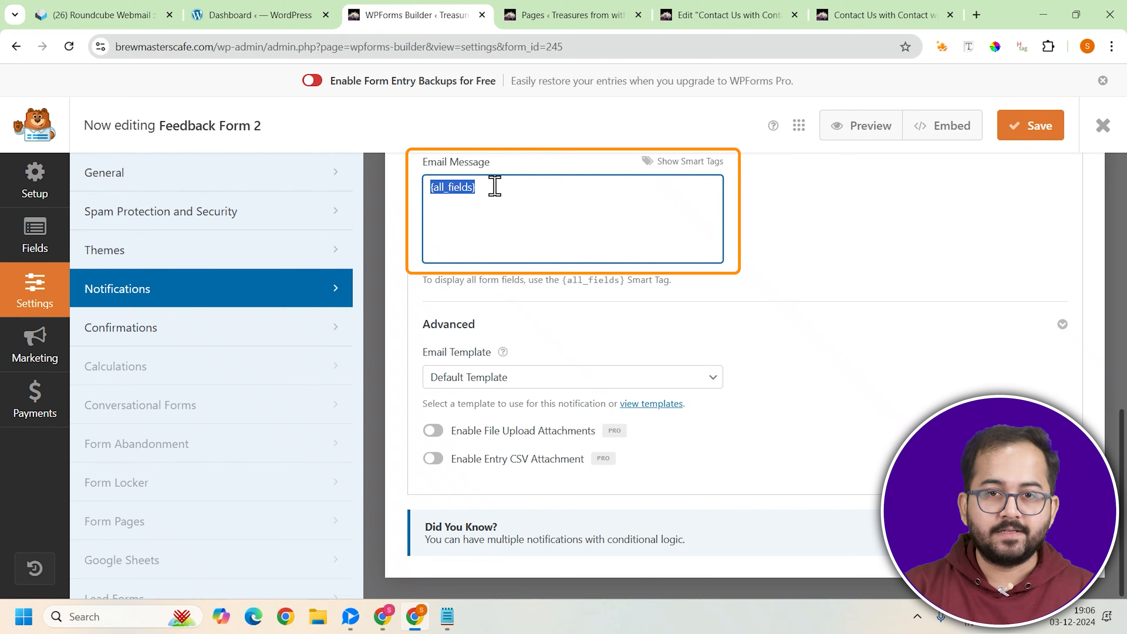
pyautogui.click(560, 204)
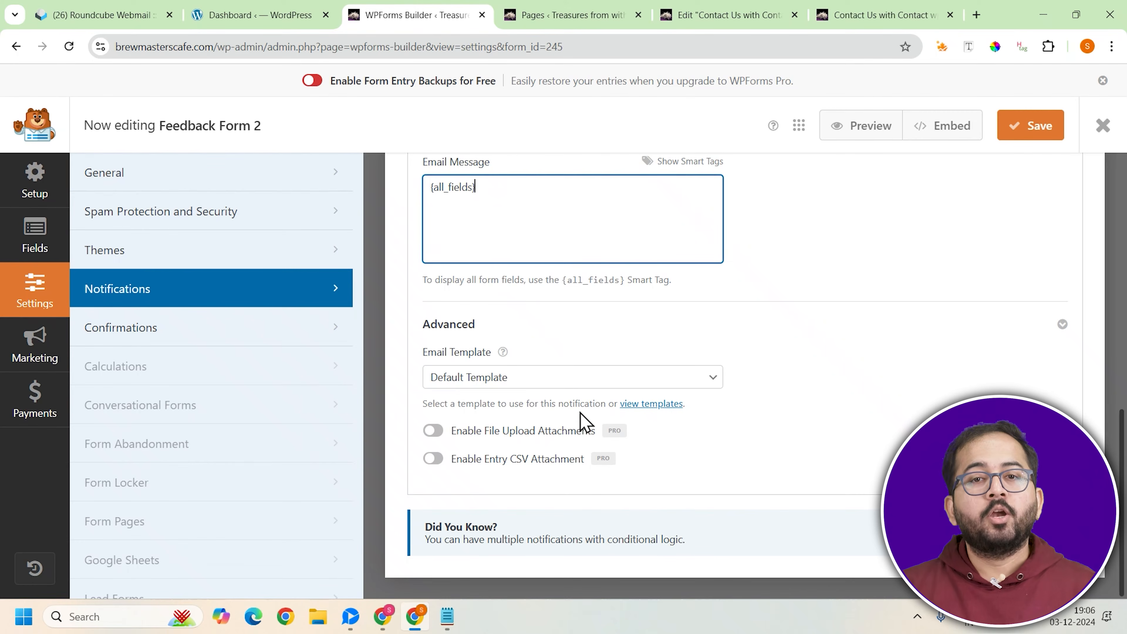
pyautogui.scroll(10, 568, 422)
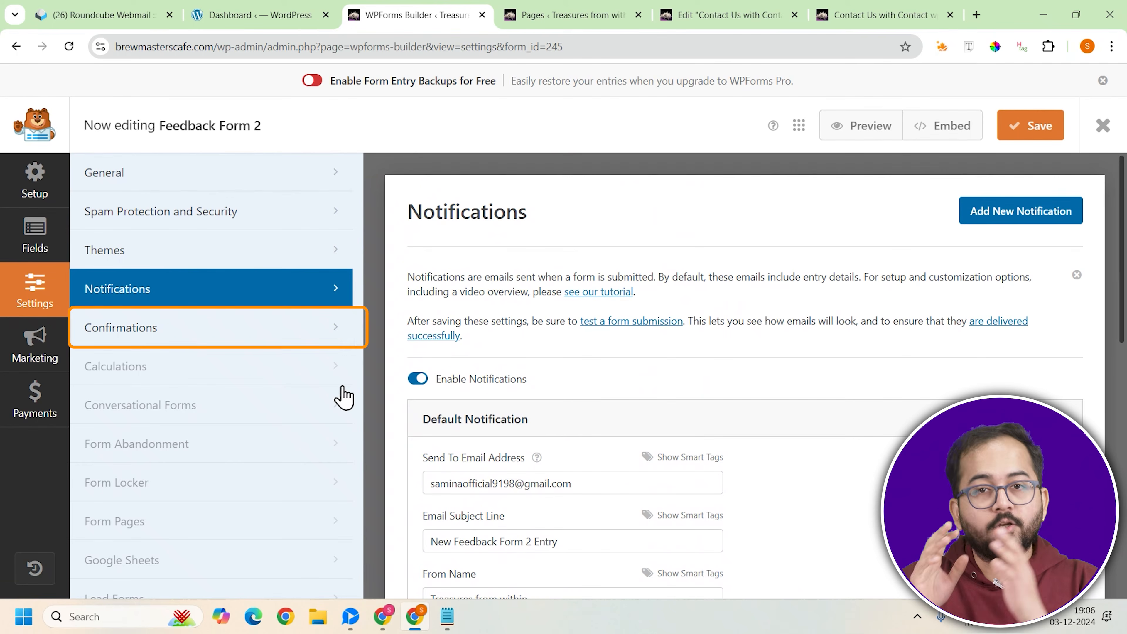
# Check the default confirmation's type and message, and save the form
pyautogui.click(184, 341)
pyautogui.scroll(-2, 886, 384)
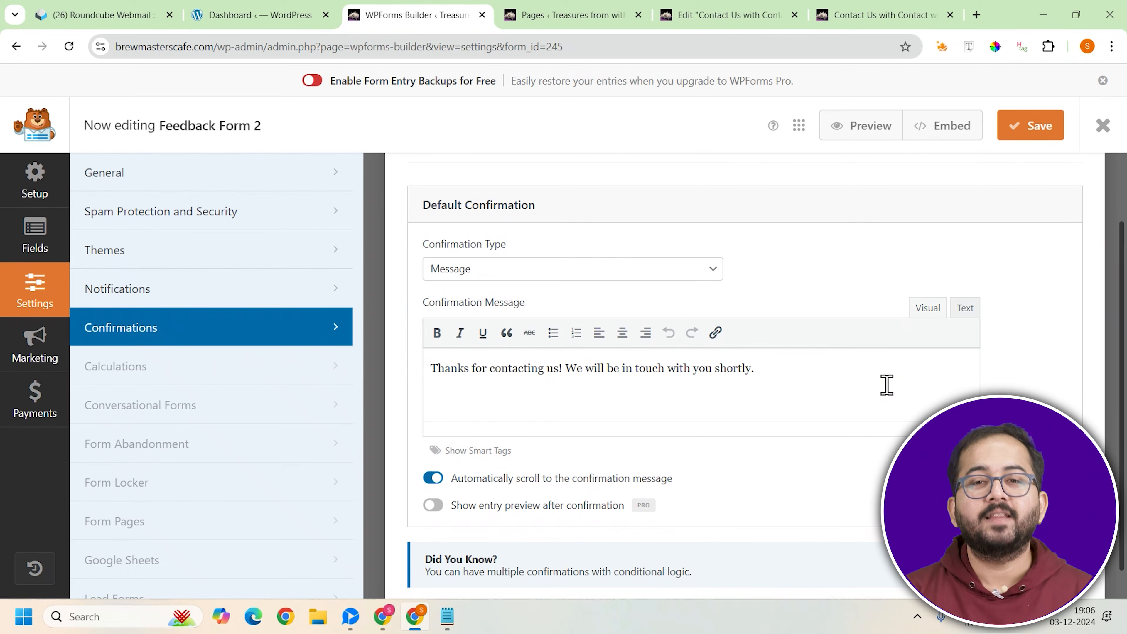
pyautogui.scroll(-1, 886, 384)
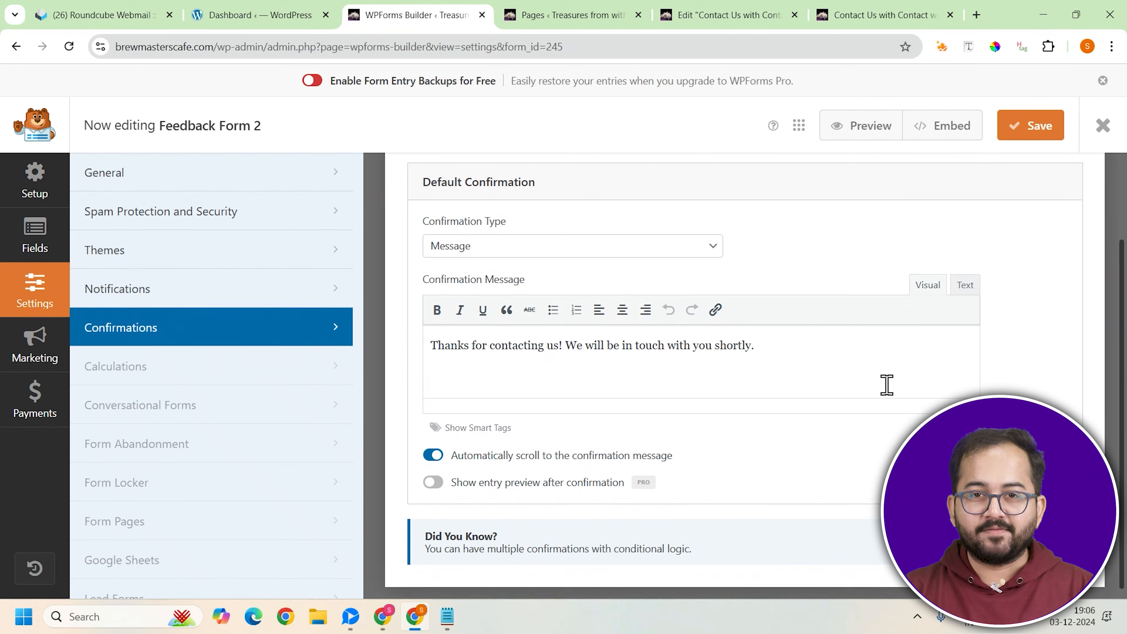
pyautogui.click(1033, 133)
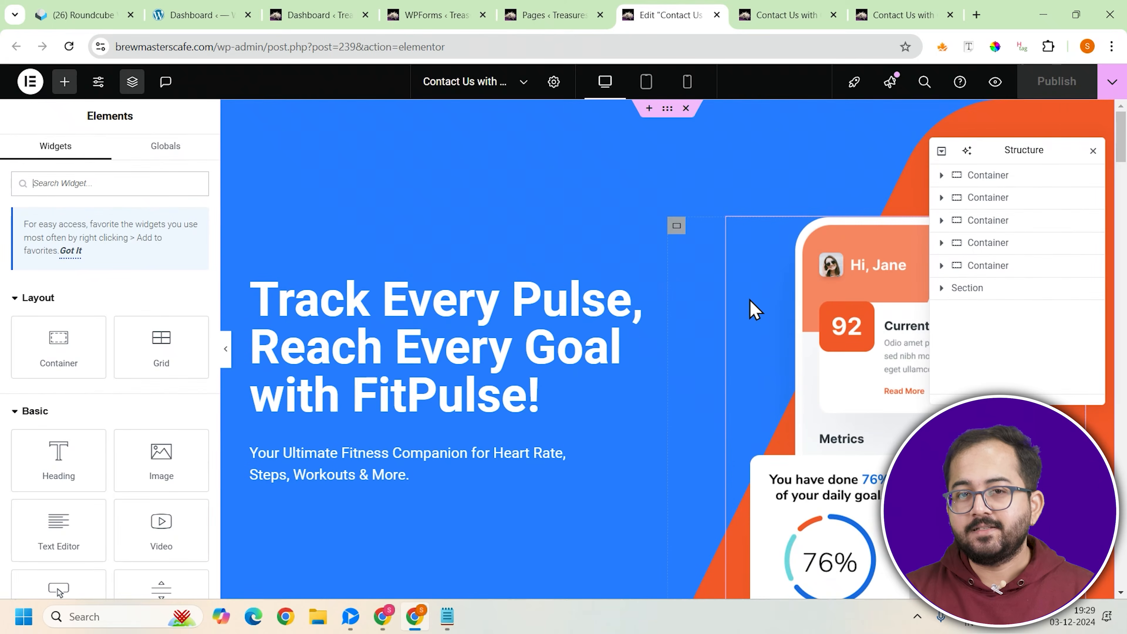
# In the Elementor editor of the Contact Us page, select the "Reach us out!" container and expand its second nested inner container
pyautogui.scroll(-15, 750, 309)
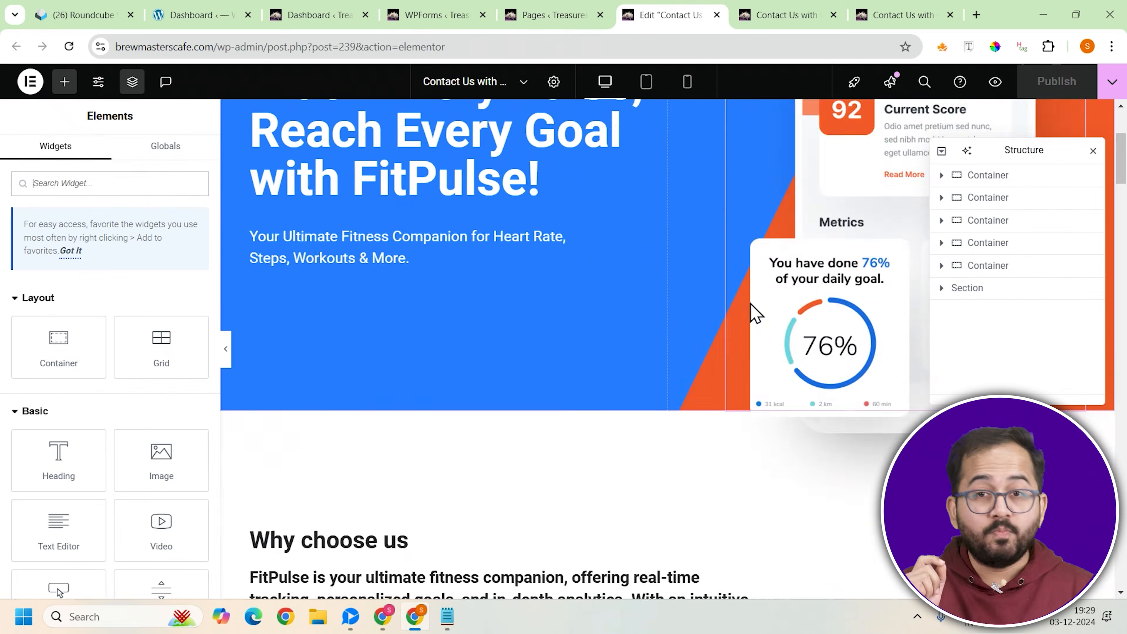
pyautogui.scroll(-20, 750, 304)
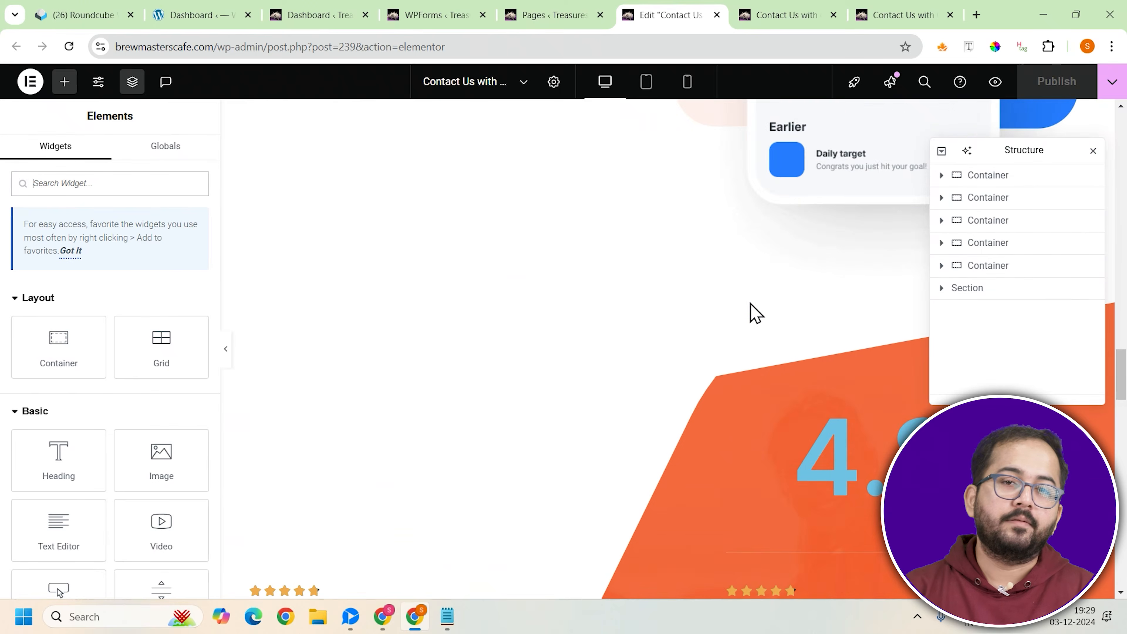
pyautogui.scroll(-5, 756, 313)
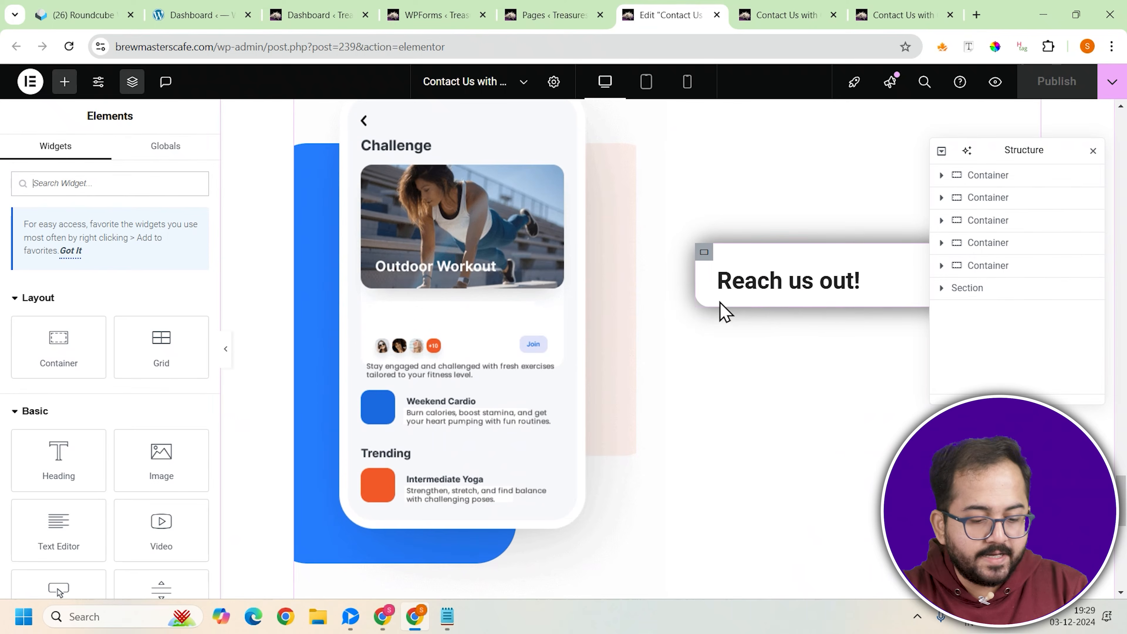
pyautogui.click(704, 253)
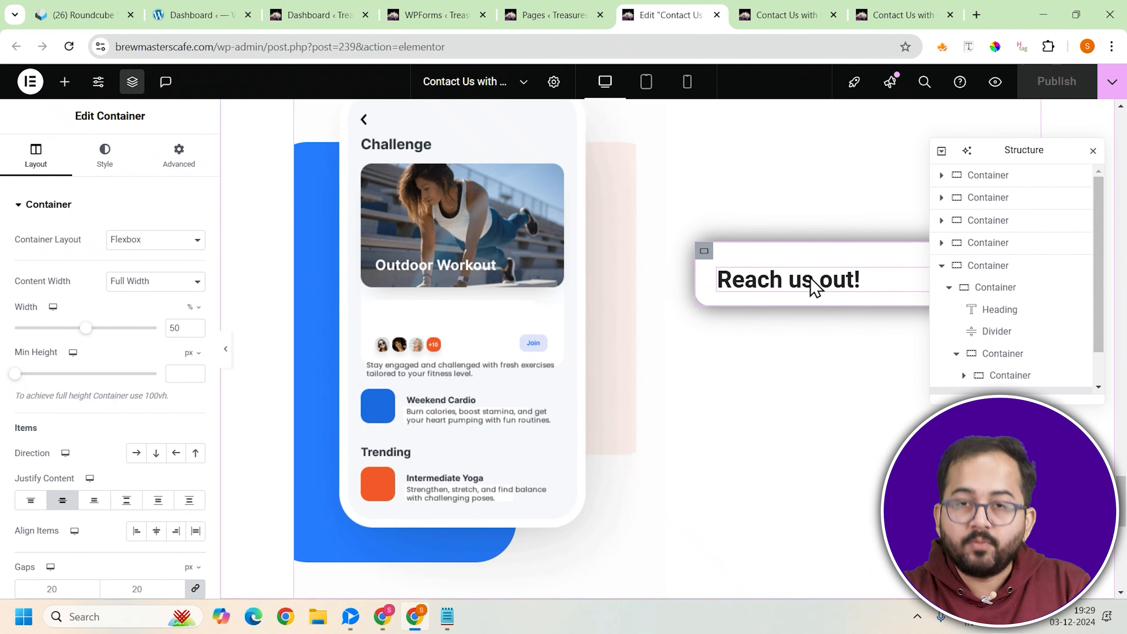
pyautogui.scroll(-1, 810, 289)
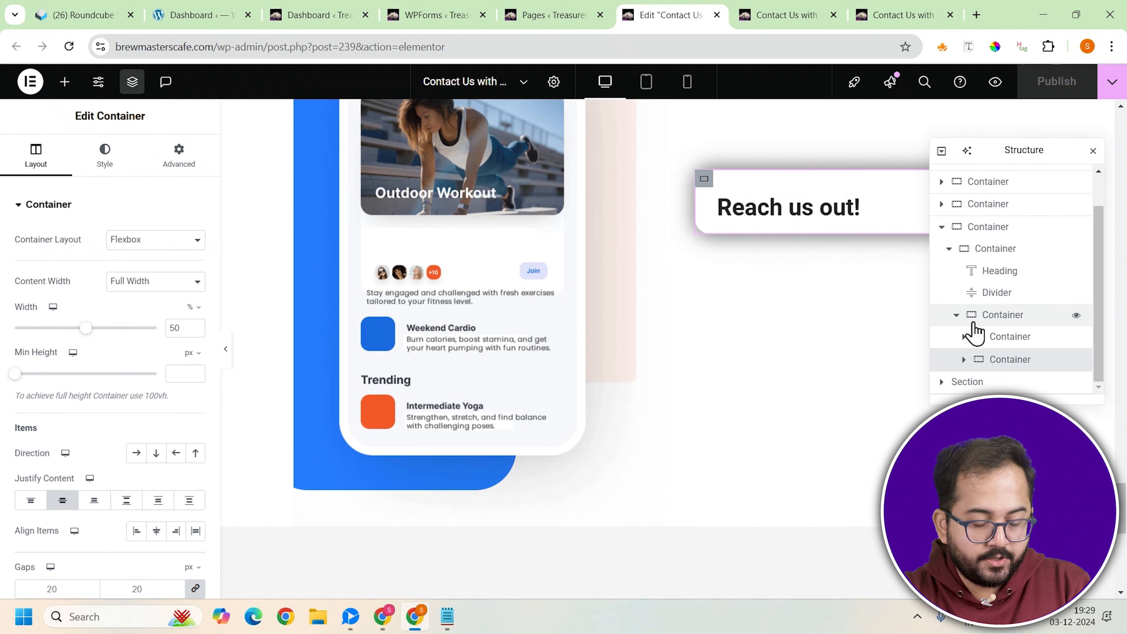
pyautogui.click(963, 359)
# Search the Elementor widgets for WPForms and add the WPForms widget to the "Reach us out!" card
pyautogui.click(65, 82)
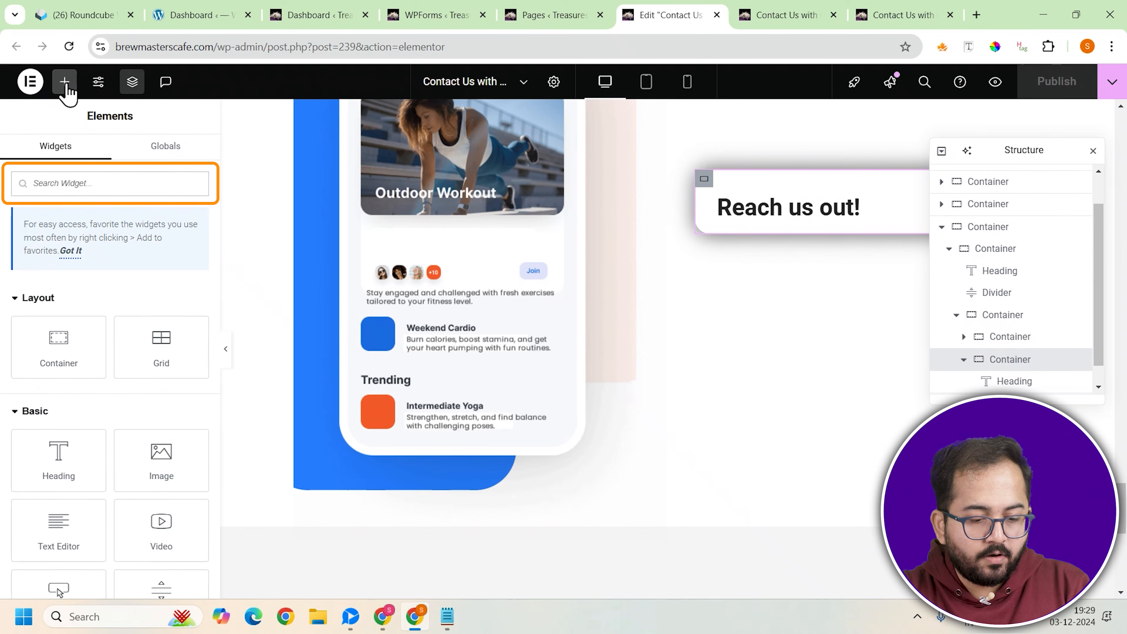
pyautogui.write('wpfo')
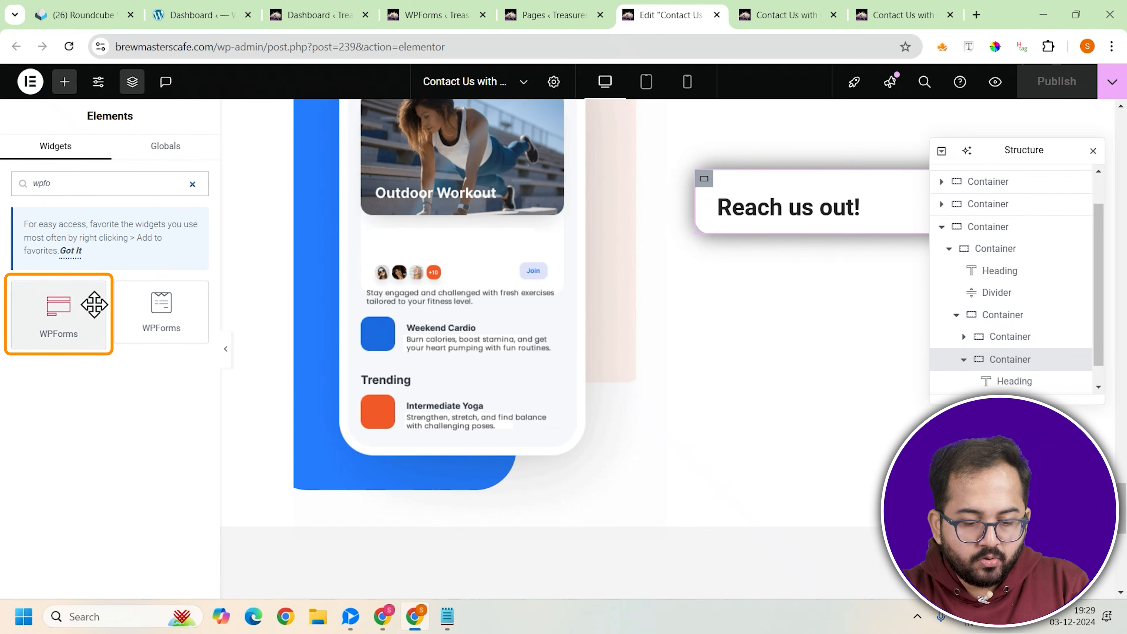
pyautogui.click(64, 310)
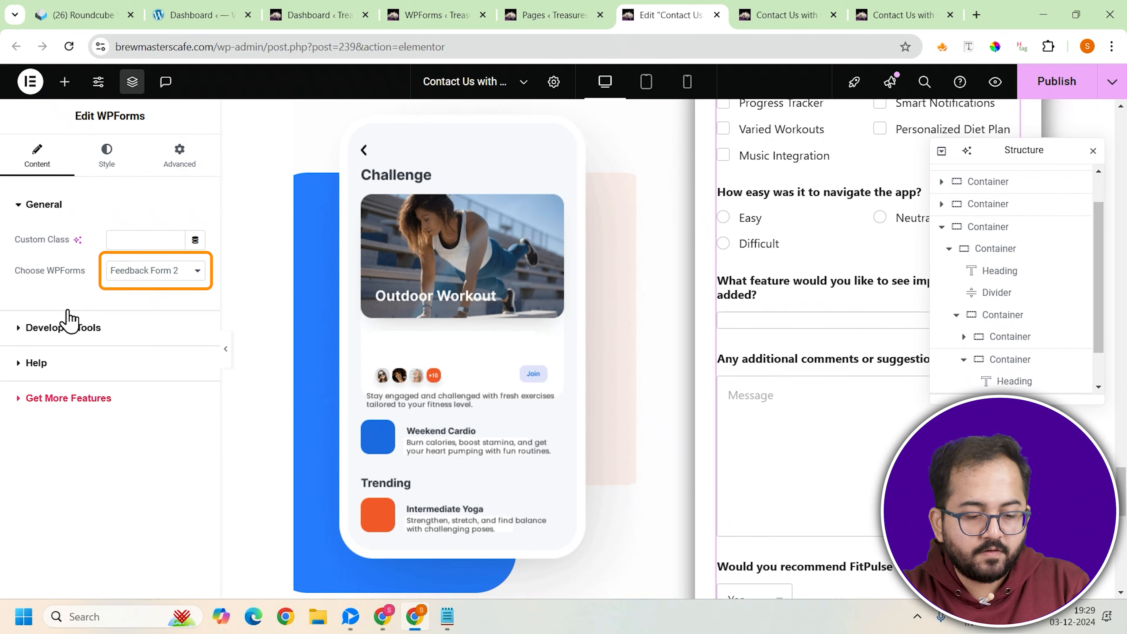
# Choose Feedback Form 2 as the widget's form and view its style options
pyautogui.click(189, 273)
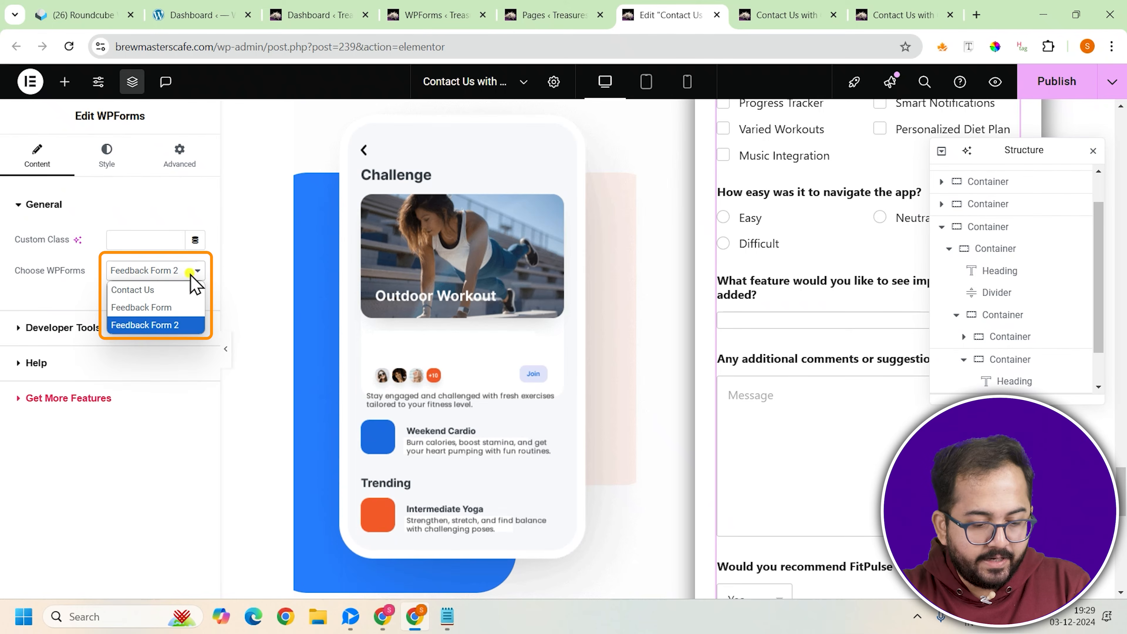
pyautogui.click(168, 329)
pyautogui.click(107, 169)
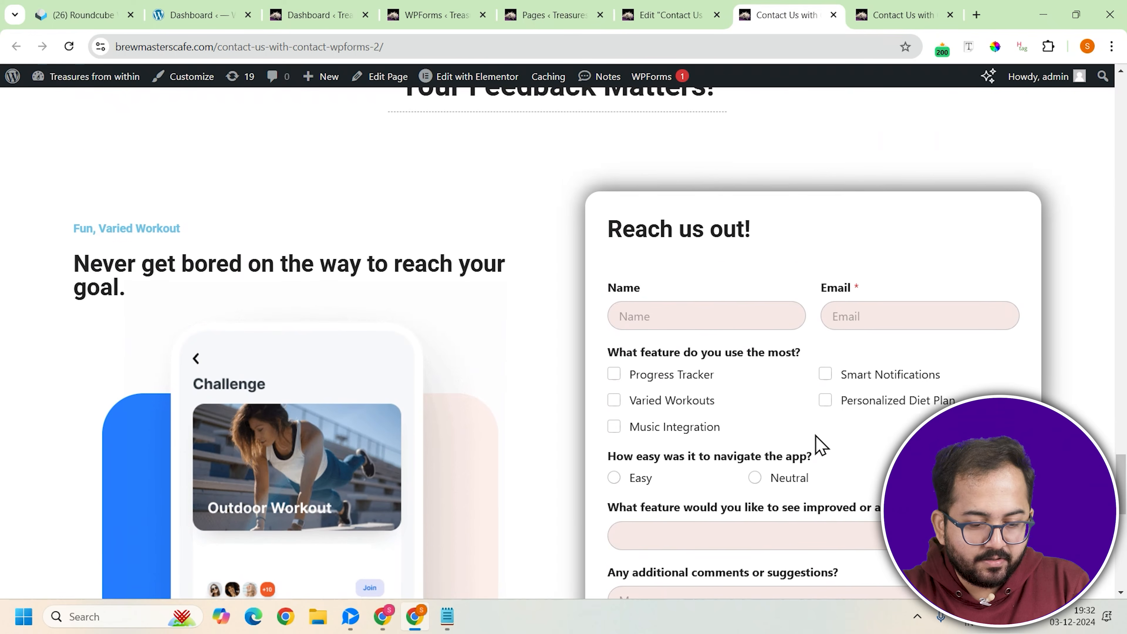
pyautogui.scroll(-3, 812, 441)
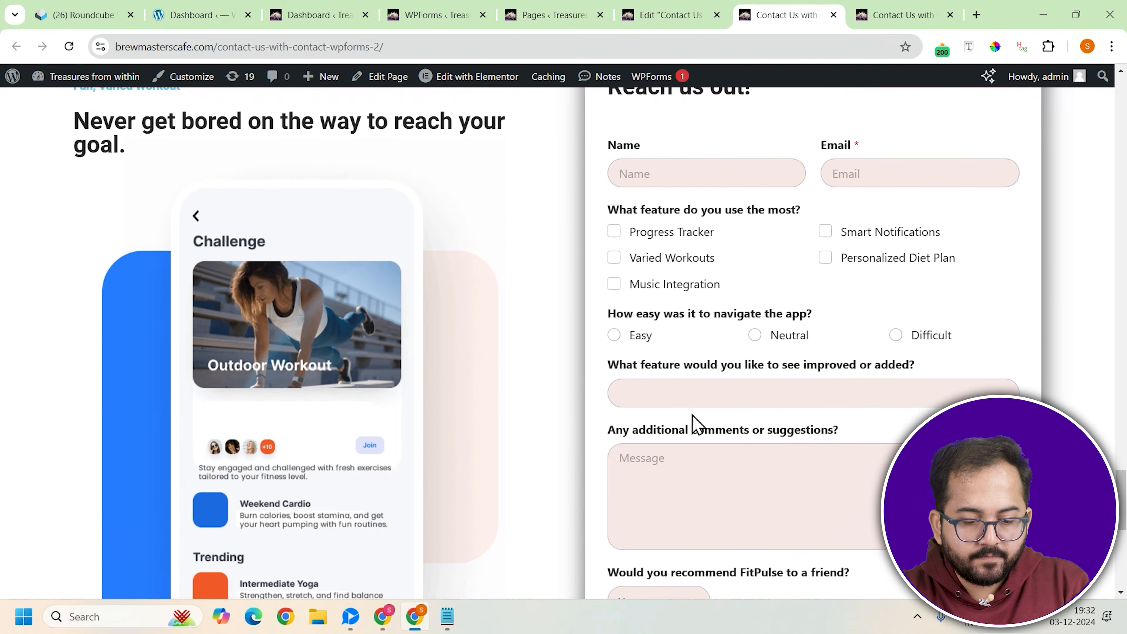
# On the live Contact Us page, fill in the feedback form's Name and Email fields with the test contact's details
pyautogui.click(626, 173)
pyautogui.write('jim')
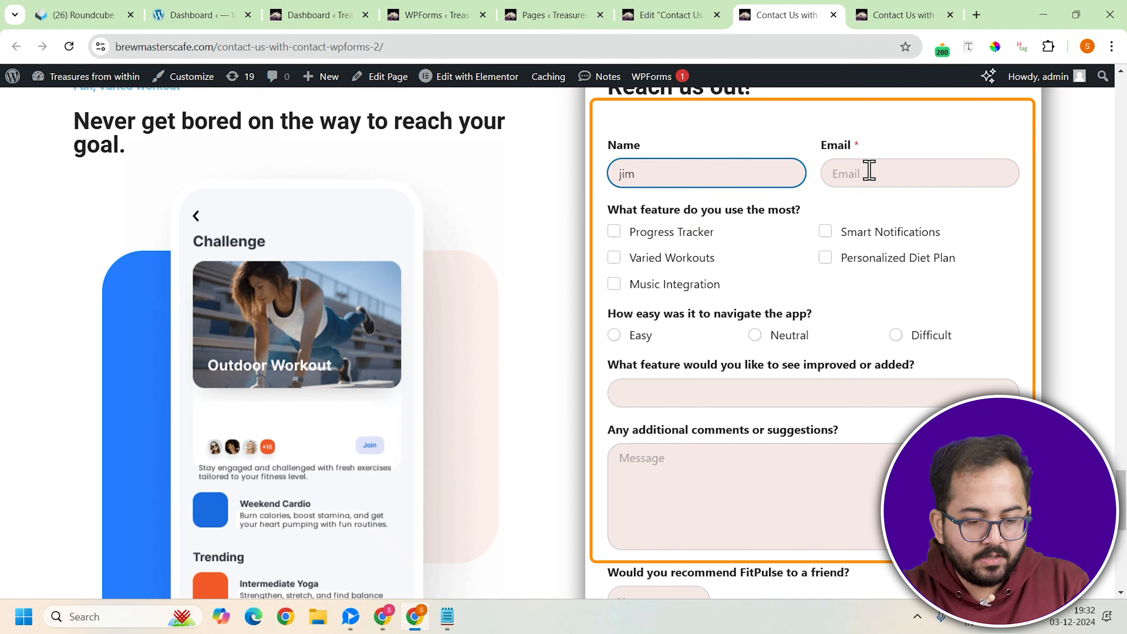
pyautogui.click(868, 173)
# Mark Smart Notifications, Varied Workouts and Music Integration as the most used features, and rate the app's navigation as Neutral
pyautogui.click(825, 231)
pyautogui.click(613, 258)
pyautogui.click(614, 283)
pyautogui.click(754, 335)
# Enter "xyz" as the feature to improve or add and "hi" as the additional comment
pyautogui.click(737, 393)
pyautogui.write('xyz')
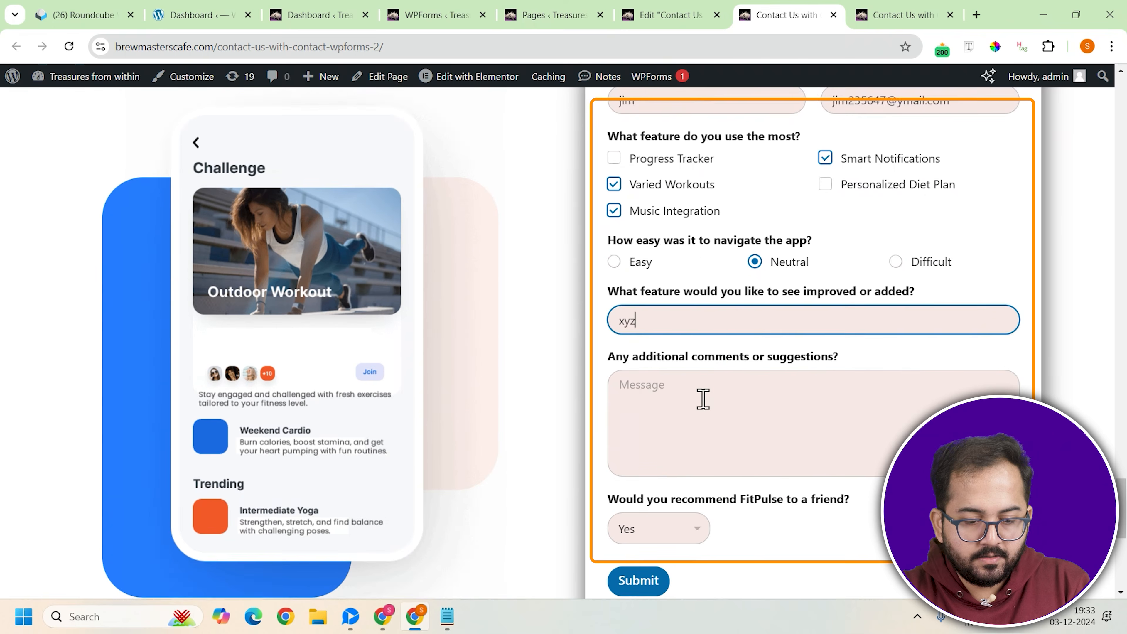
pyautogui.click(703, 399)
pyautogui.write('hi')
# Answer Maybe to recommending FitPulse to a friend and submit the feedback form
pyautogui.scroll(-1, 703, 399)
pyautogui.click(659, 456)
pyautogui.click(658, 517)
pyautogui.click(663, 507)
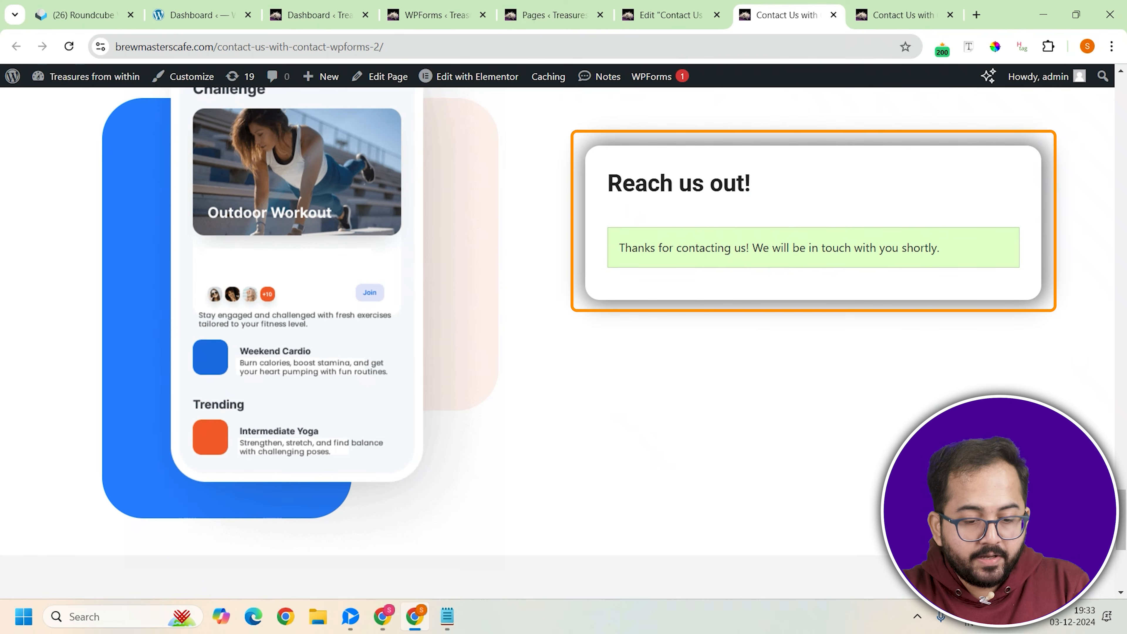
# Switch to Gmail, refresh the inbox, and read the "New Feedback Form 2 Entry" notification e-mail
pyautogui.hotkey('alt', 'Tab')
pyautogui.click(251, 129)
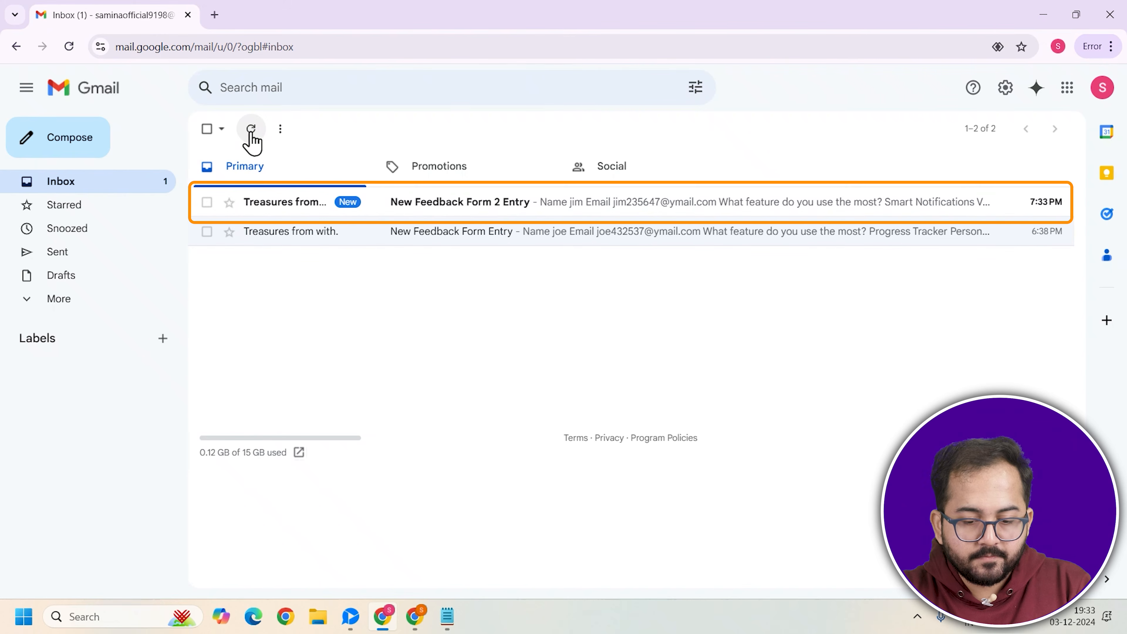
pyautogui.click(421, 205)
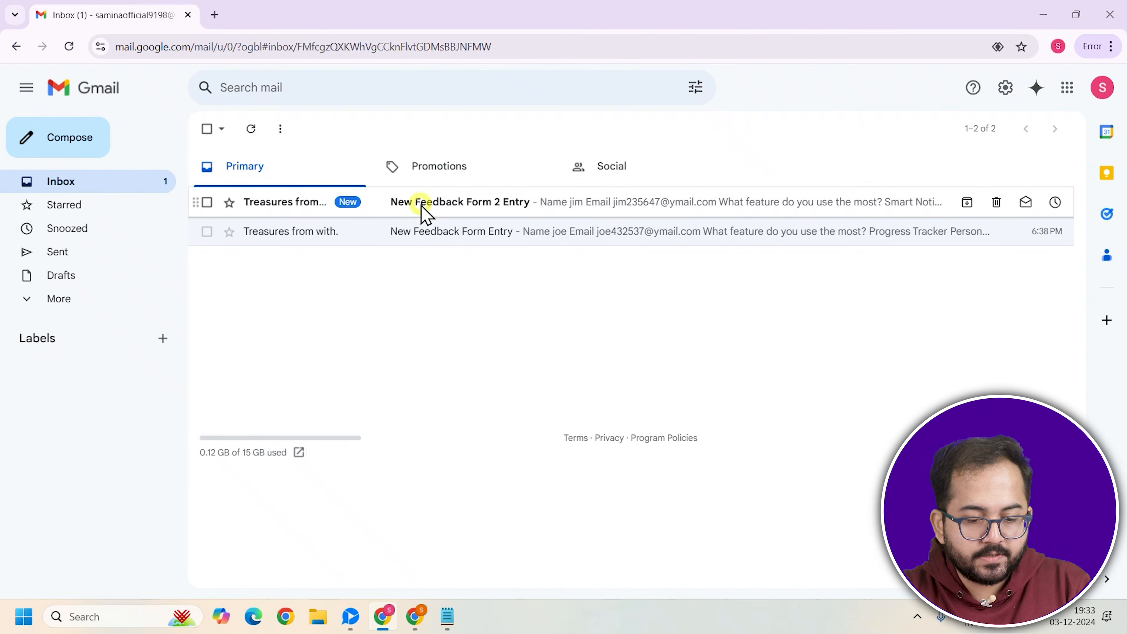
pyautogui.scroll(-6, 510, 535)
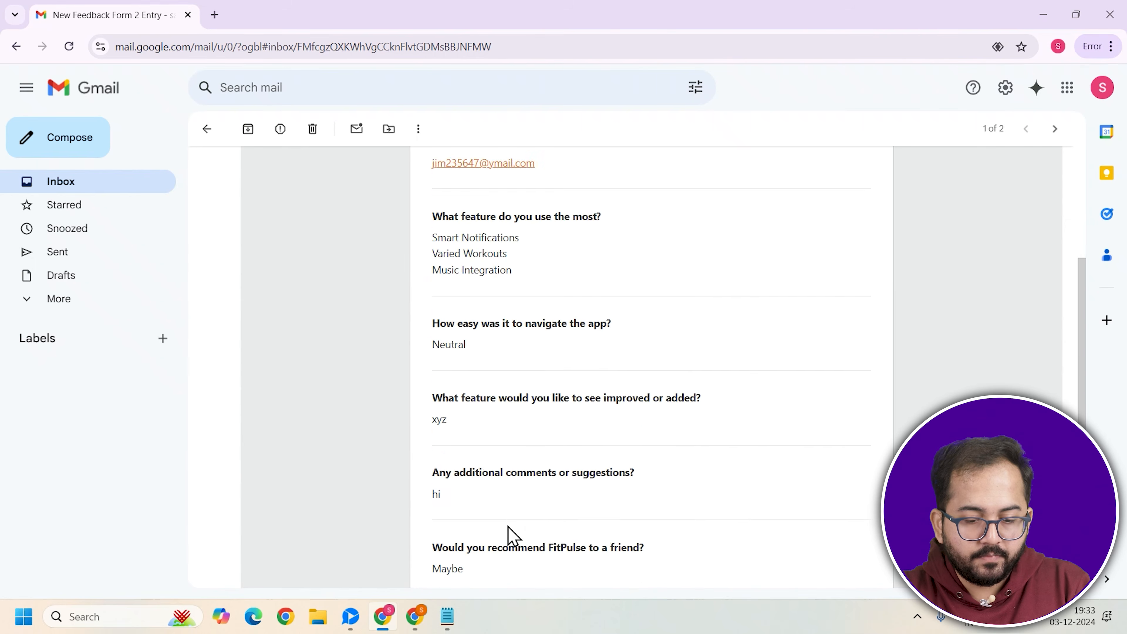
pyautogui.scroll(6, 510, 535)
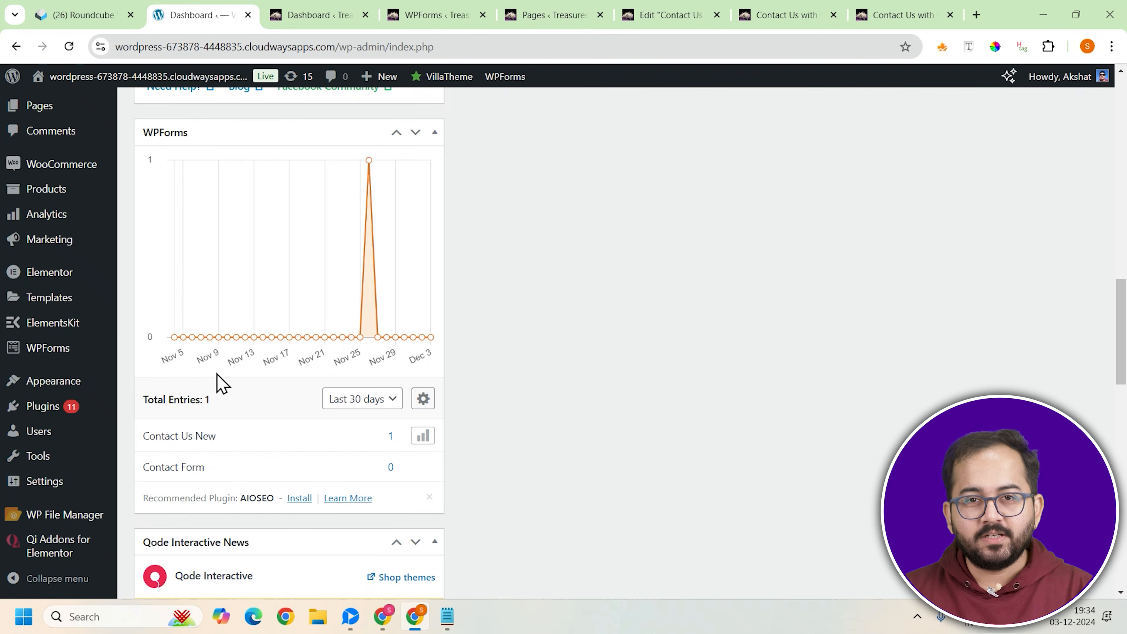
# In the other site's WordPress dashboard, open the WPForms entries and review the Contact Us New form's submitted entry
pyautogui.moveTo(75, 355)
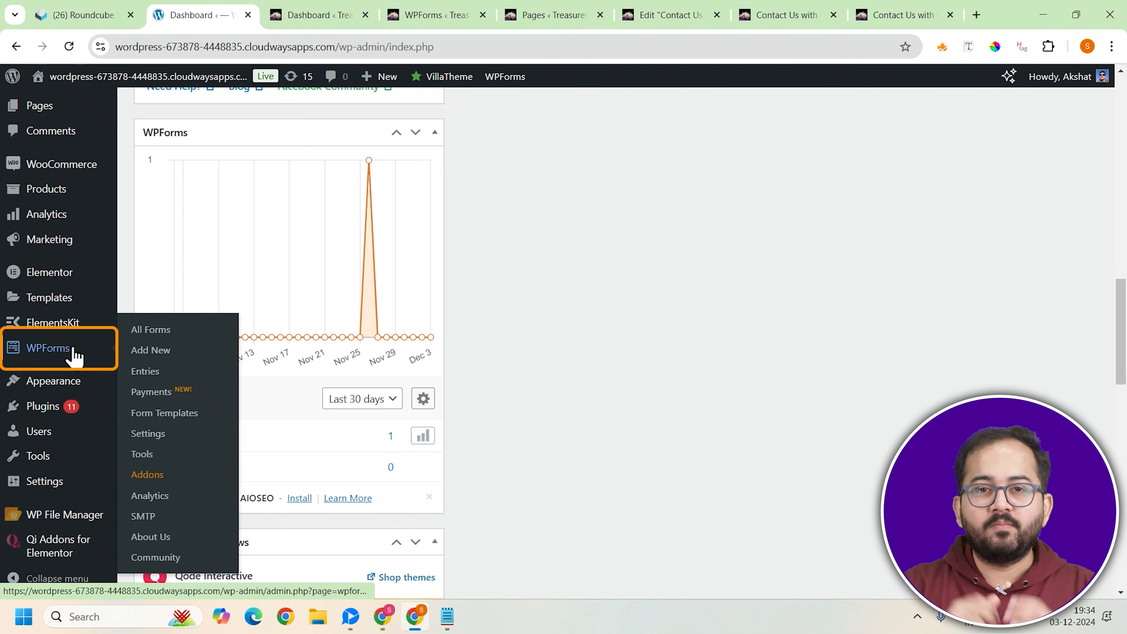
pyautogui.click(146, 371)
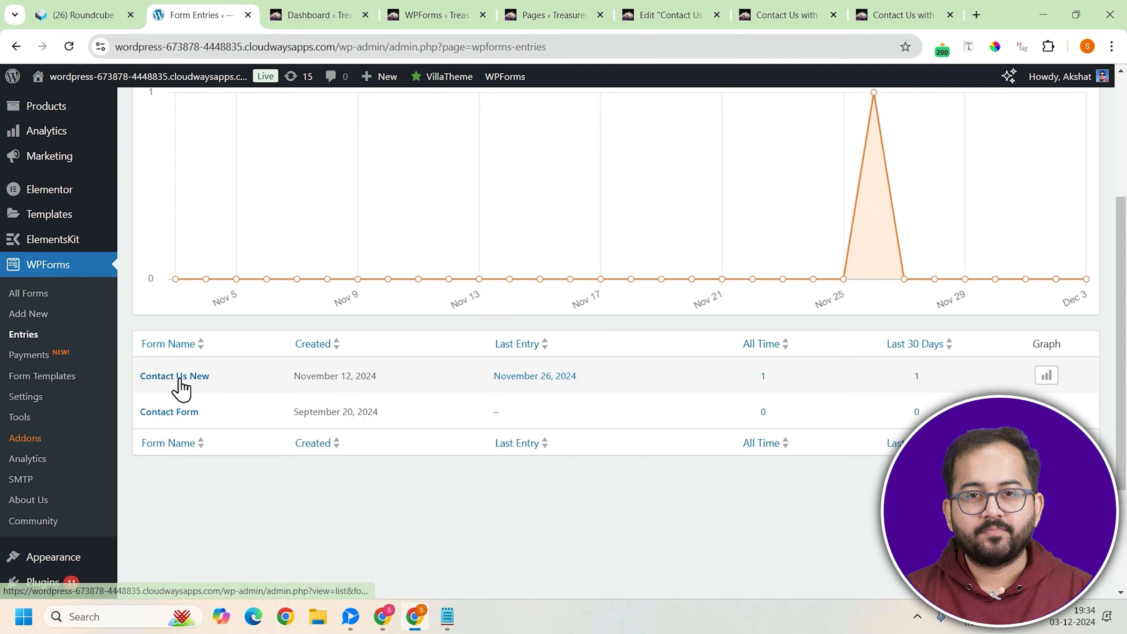
pyautogui.click(181, 381)
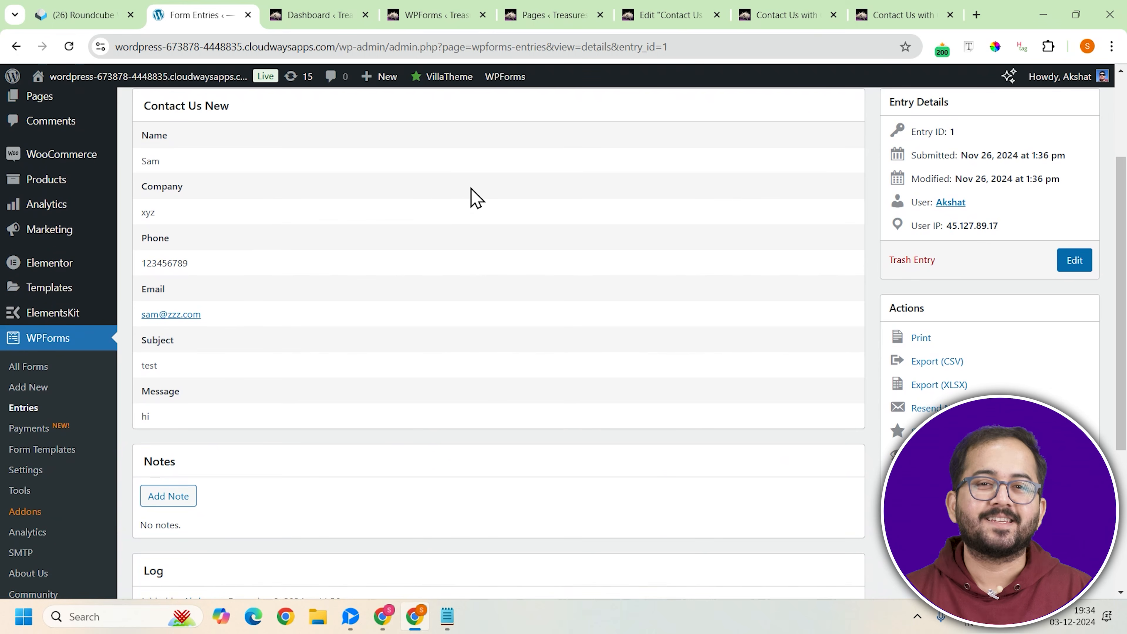
pyautogui.scroll(3, 429, 295)
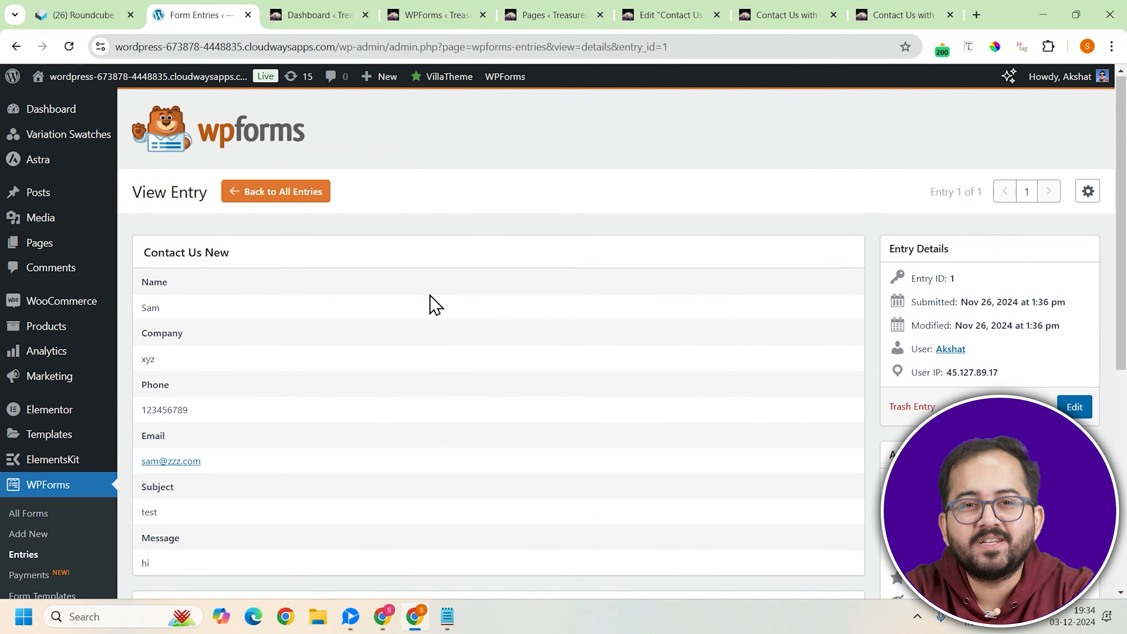